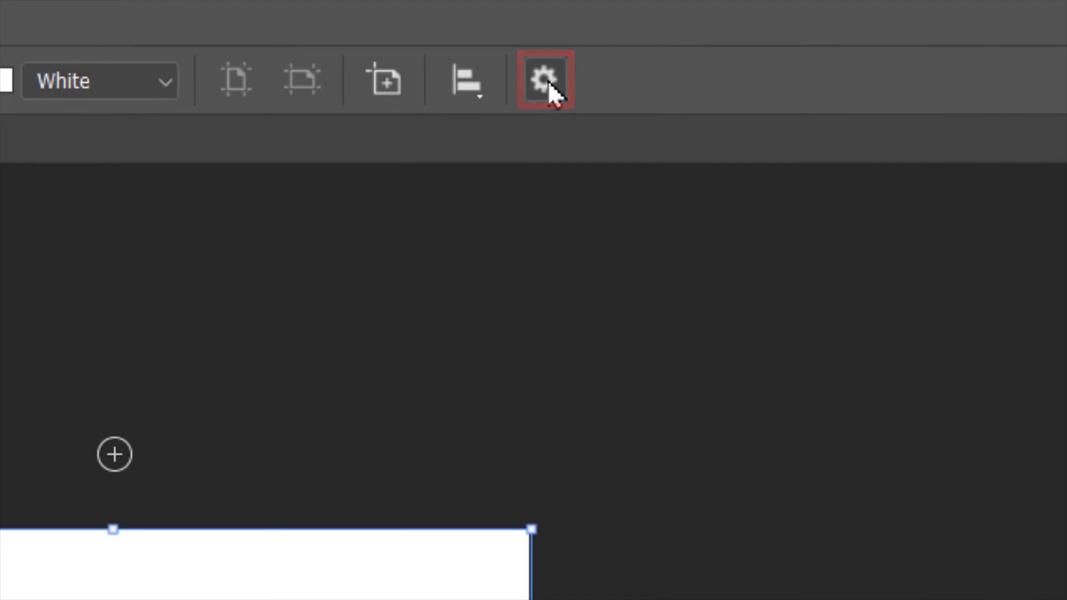
# Uncheck Auto-nest Layers in the Artboard tool's options and select the red circle's layer
pyautogui.click(547, 81)
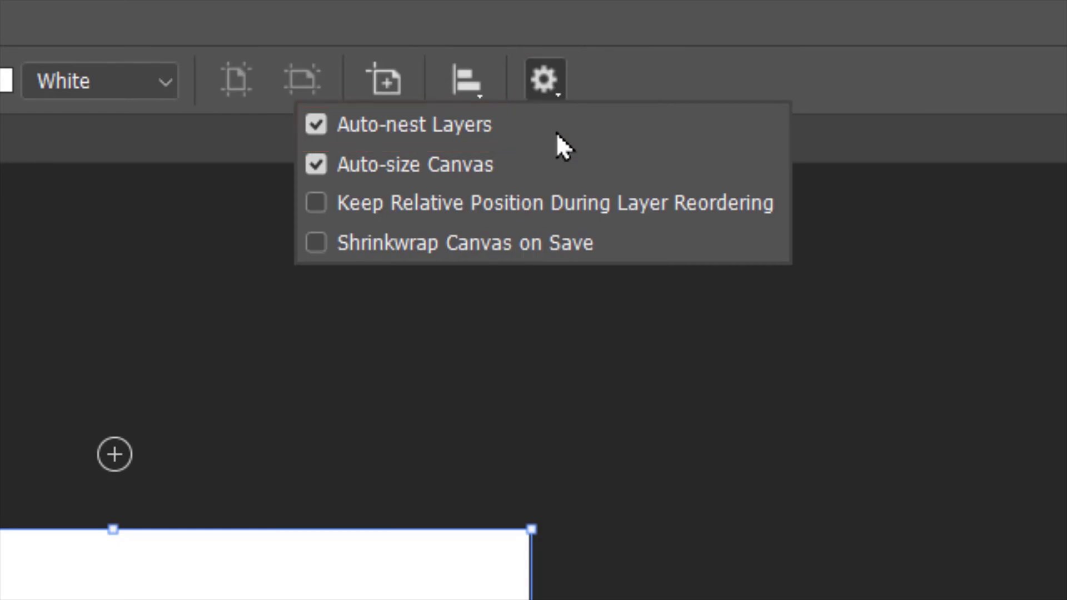
pyautogui.click(318, 124)
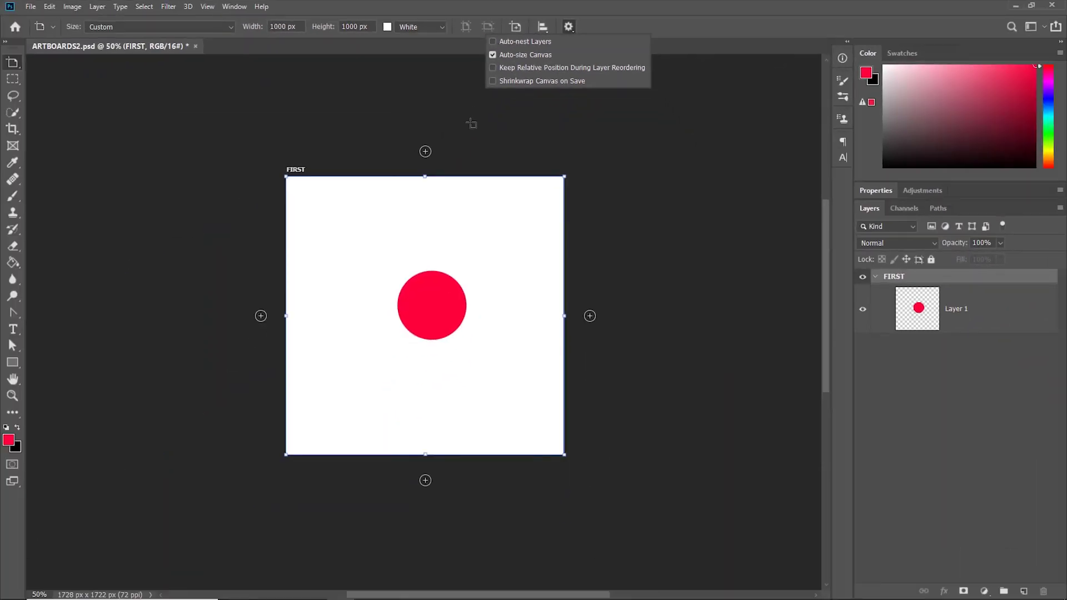
pyautogui.keyDown('ctrl'); pyautogui.click(444, 290); pyautogui.keyUp('ctrl')
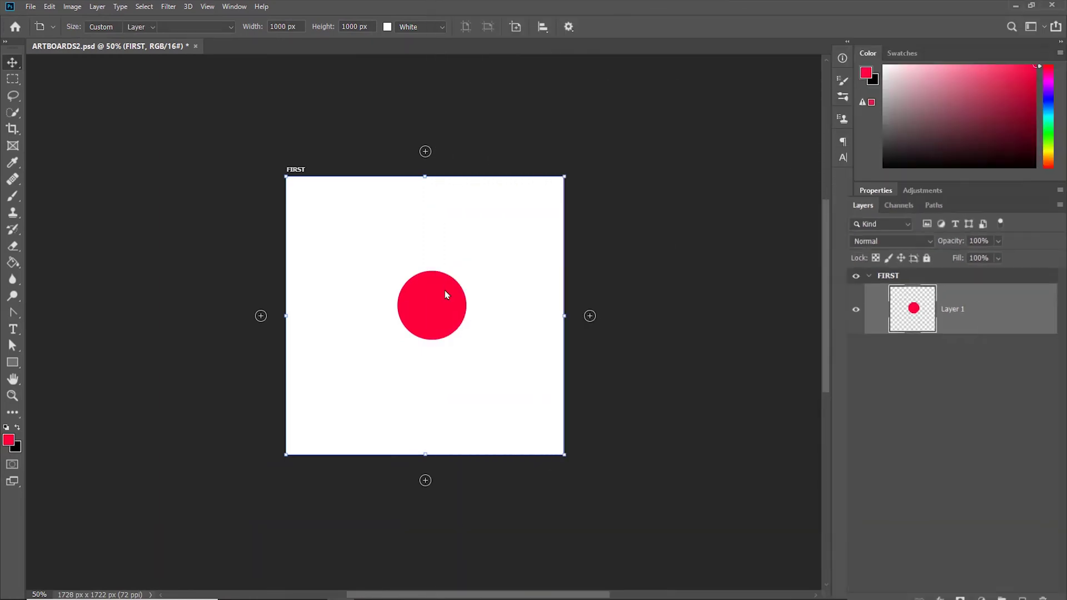
# With the Move tool, drag the red circle up off the FIRST artboard
pyautogui.click(446, 294)
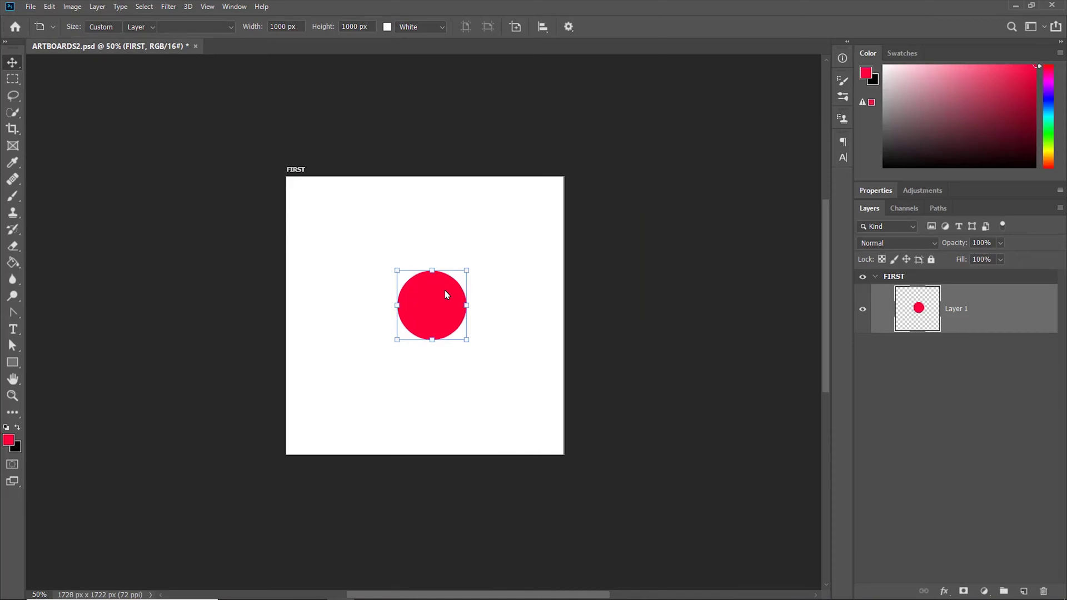
pyautogui.press('v')
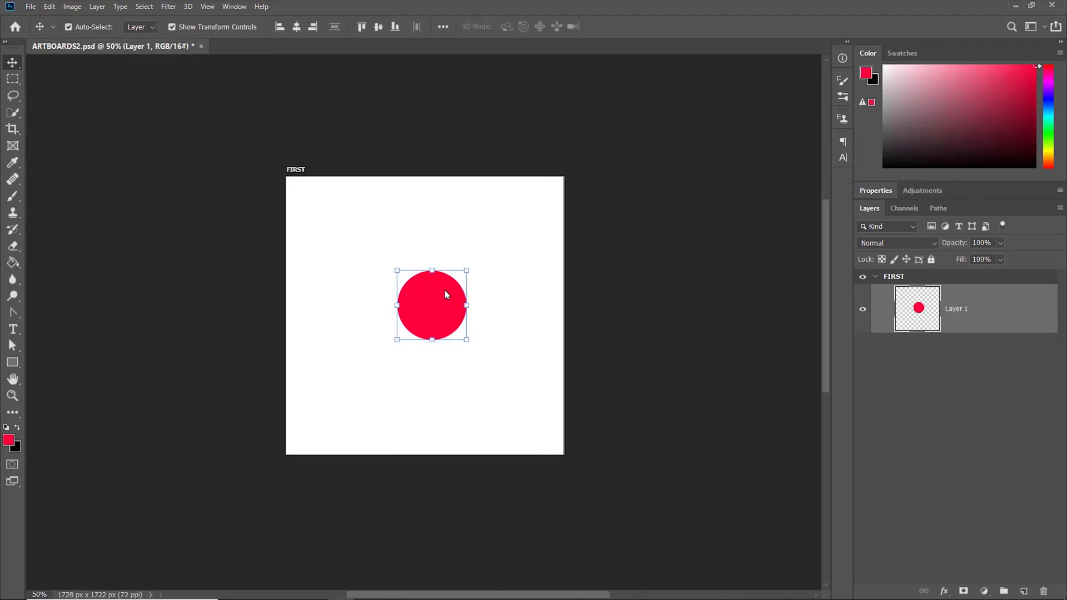
pyautogui.moveTo(446, 295); pyautogui.dragTo(445, 93)
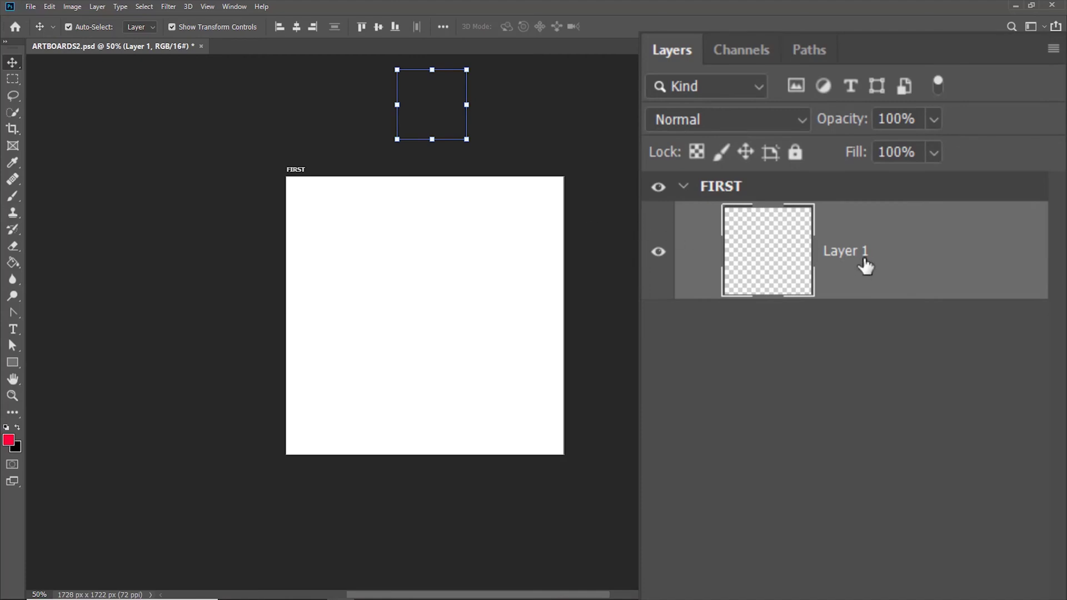
# Drag Layer 1 out of the FIRST group and toggle FIRST's visibility off and on
pyautogui.moveTo(880, 265); pyautogui.dragTo(881, 437)
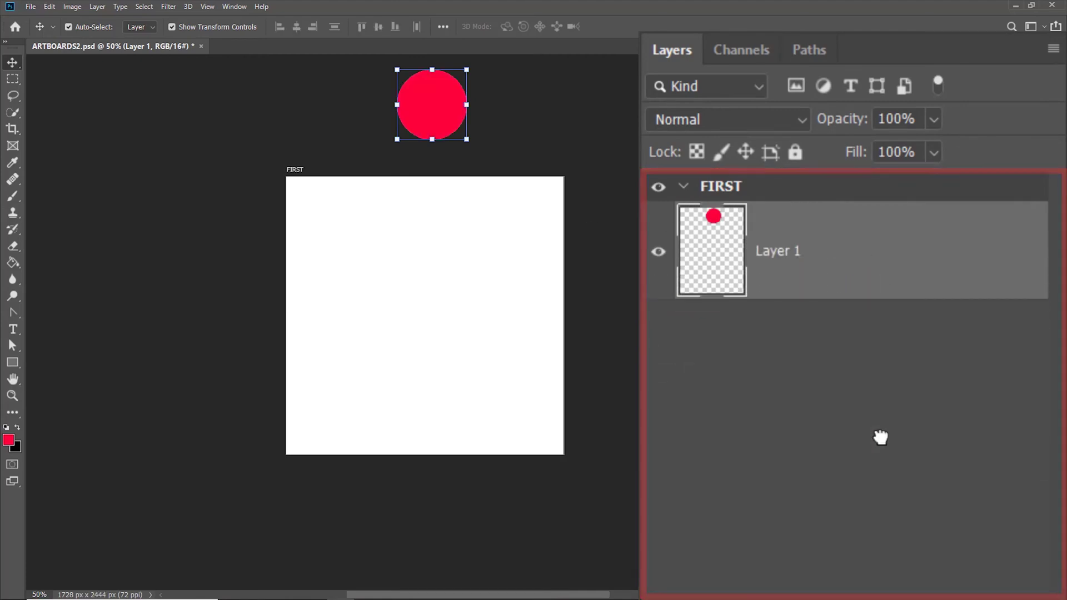
pyautogui.click(666, 187)
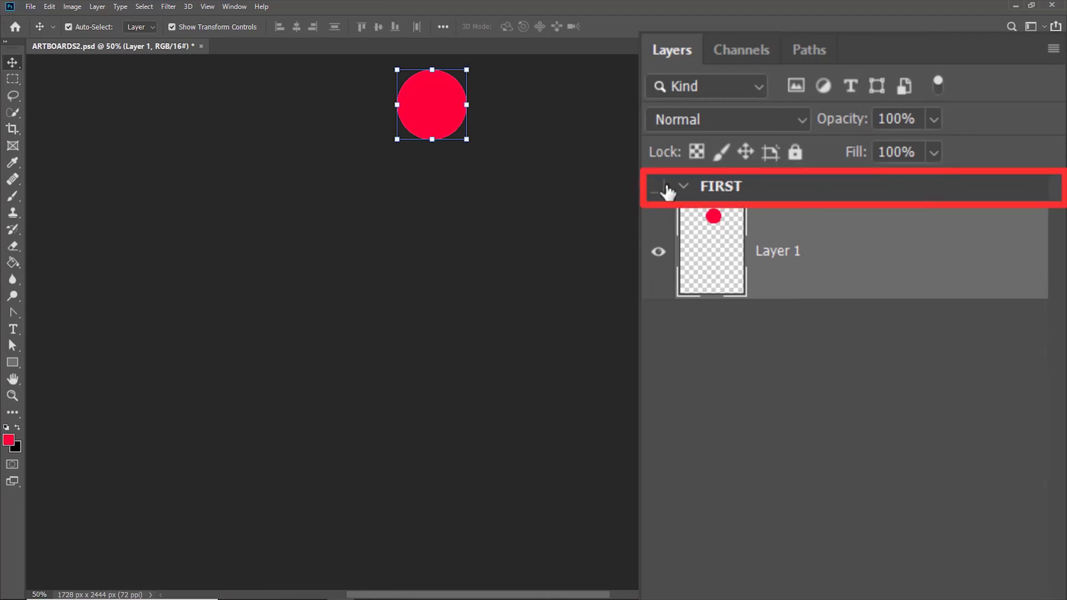
pyautogui.click(665, 187)
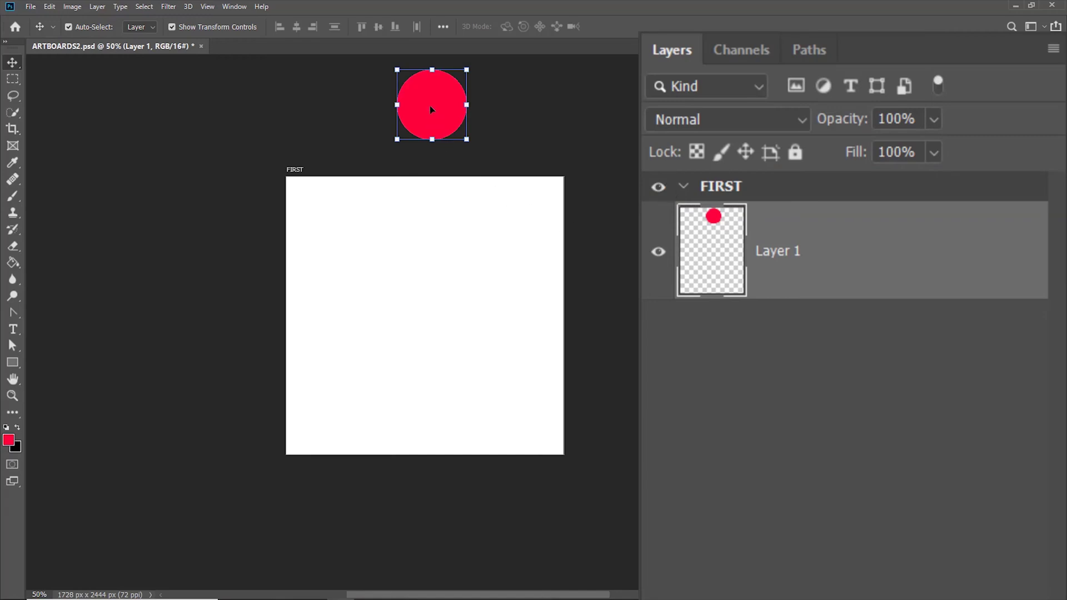
# Drag the red circle back to FIRST's centre, then toggle FIRST's visibility to check it
pyautogui.moveTo(429, 105); pyautogui.dragTo(431, 315)
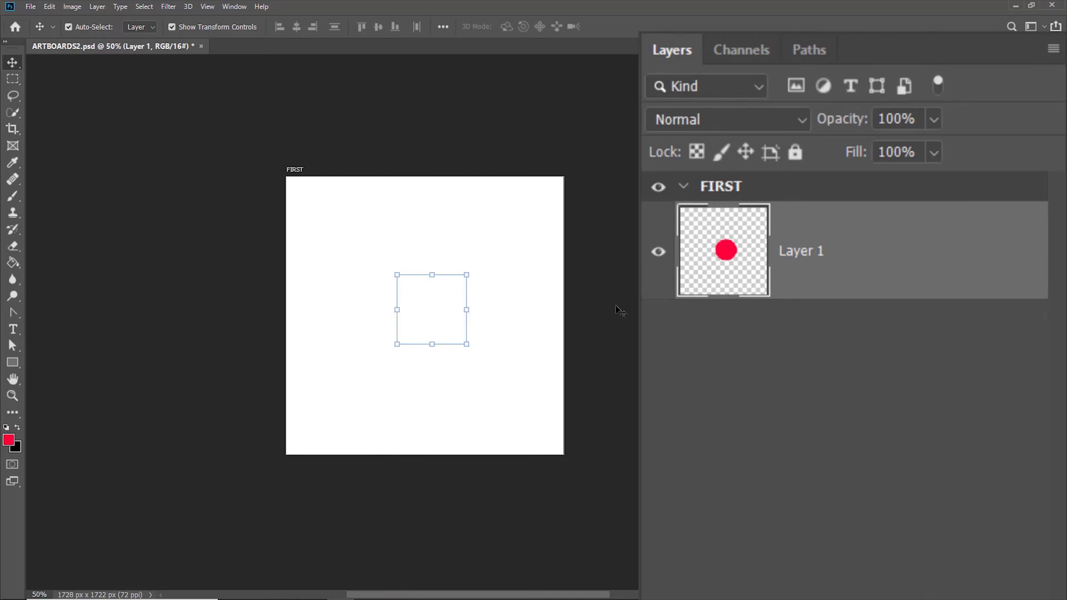
pyautogui.click(658, 187)
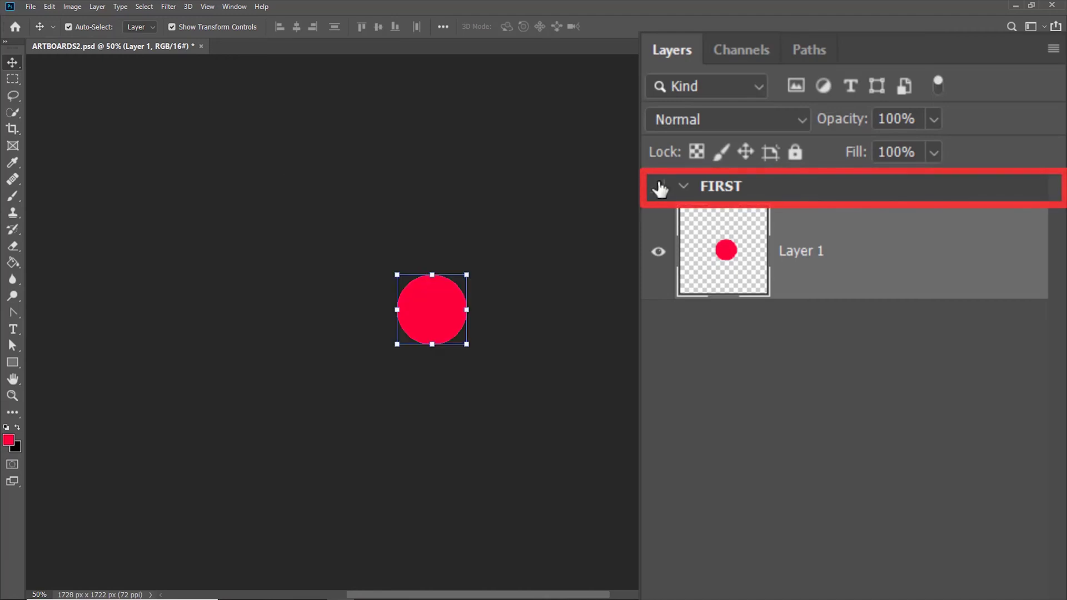
pyautogui.click(659, 188)
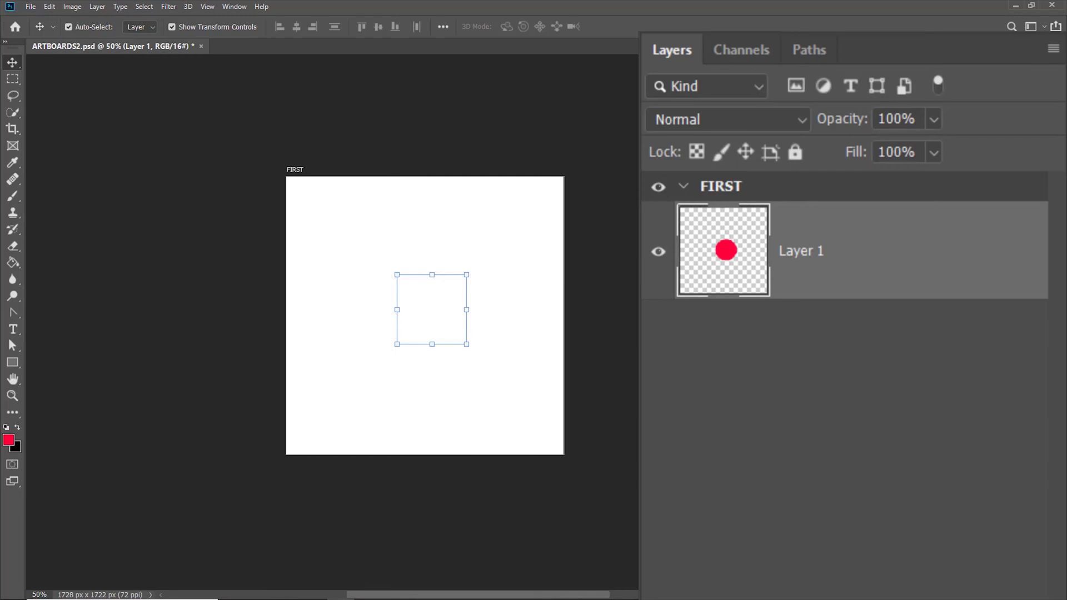
# Drag Layer 1 back onto the FIRST artboard row in the Layers panel
pyautogui.moveTo(865, 281); pyautogui.dragTo(846, 199)
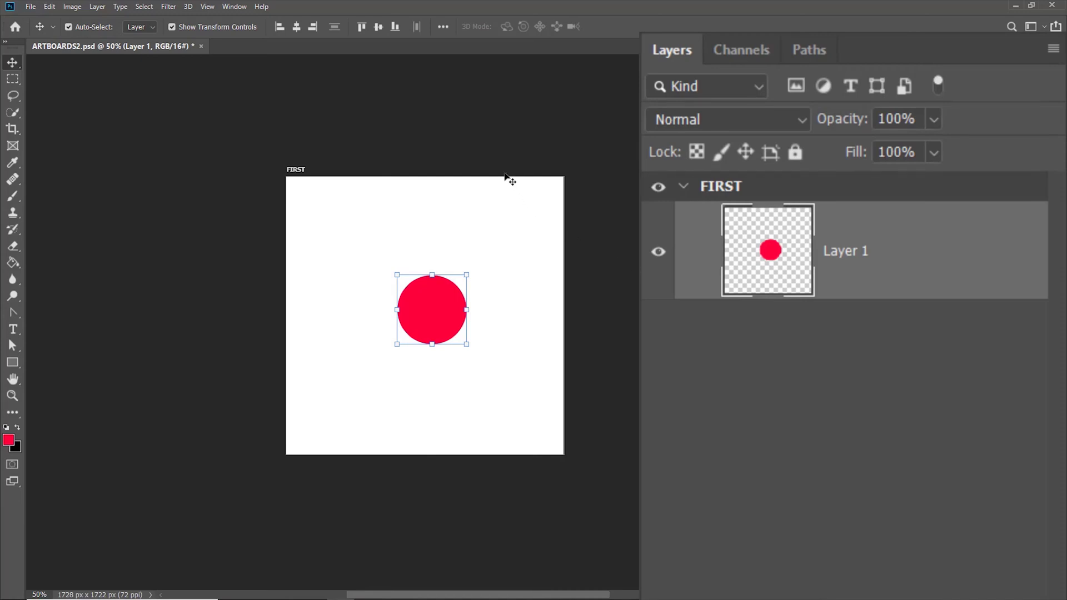
# Re-enable Auto-nest Layers, then drag the red circle above FIRST and back onto it
pyautogui.hotkey('shift', 'v')
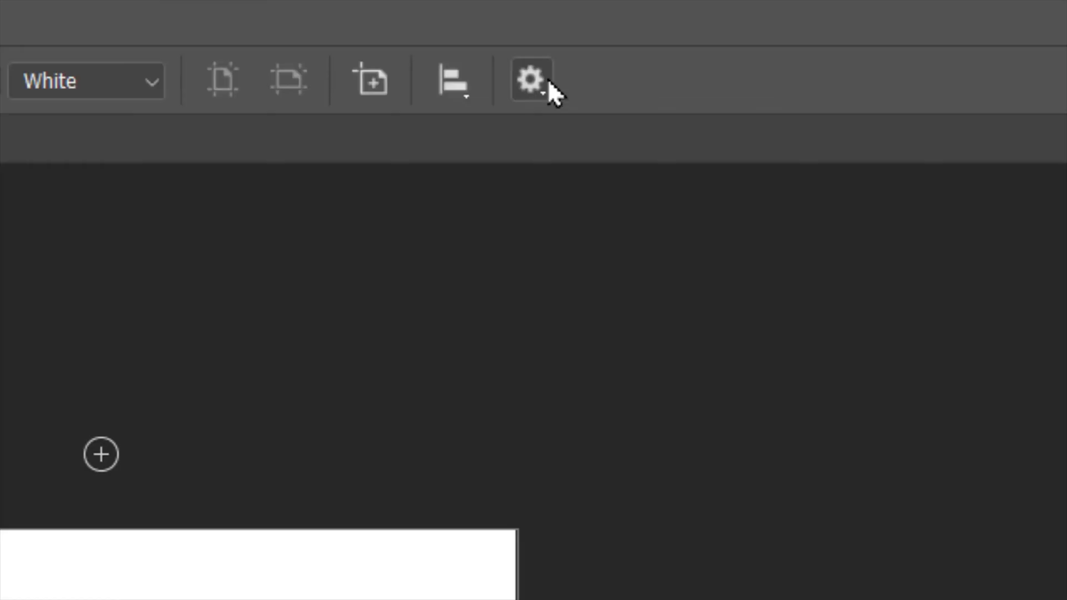
pyautogui.click(548, 80)
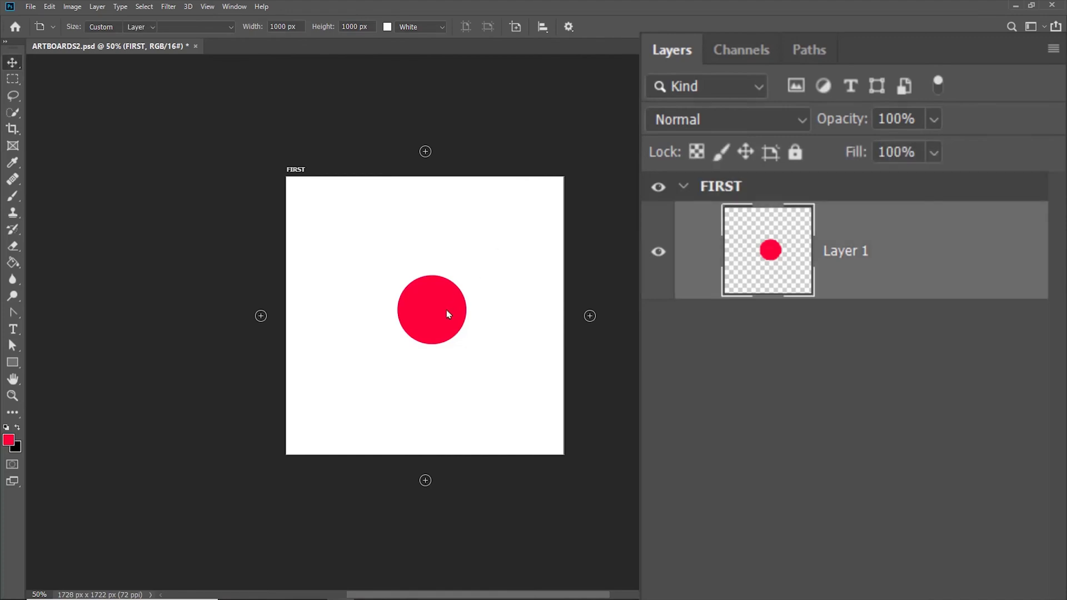
pyautogui.press('v')
pyautogui.moveTo(446, 309); pyautogui.dragTo(485, 90)
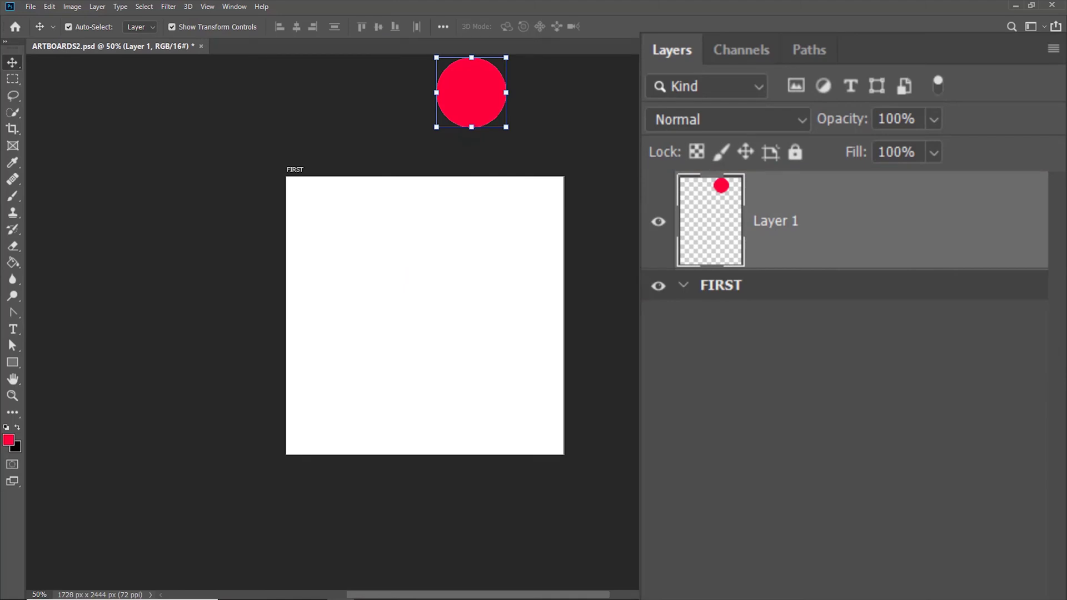
pyautogui.moveTo(478, 85); pyautogui.dragTo(436, 280)
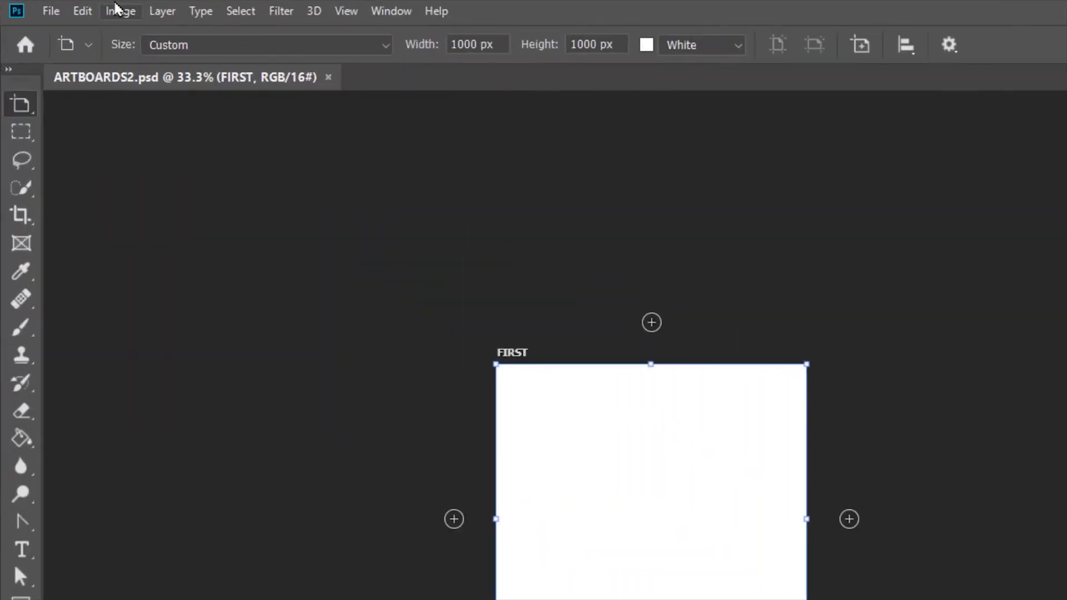
# Confirm Canvas Size unchanged, then stretch the FIRST artboard upward to 1507 px tall
pyautogui.click(78, 8)
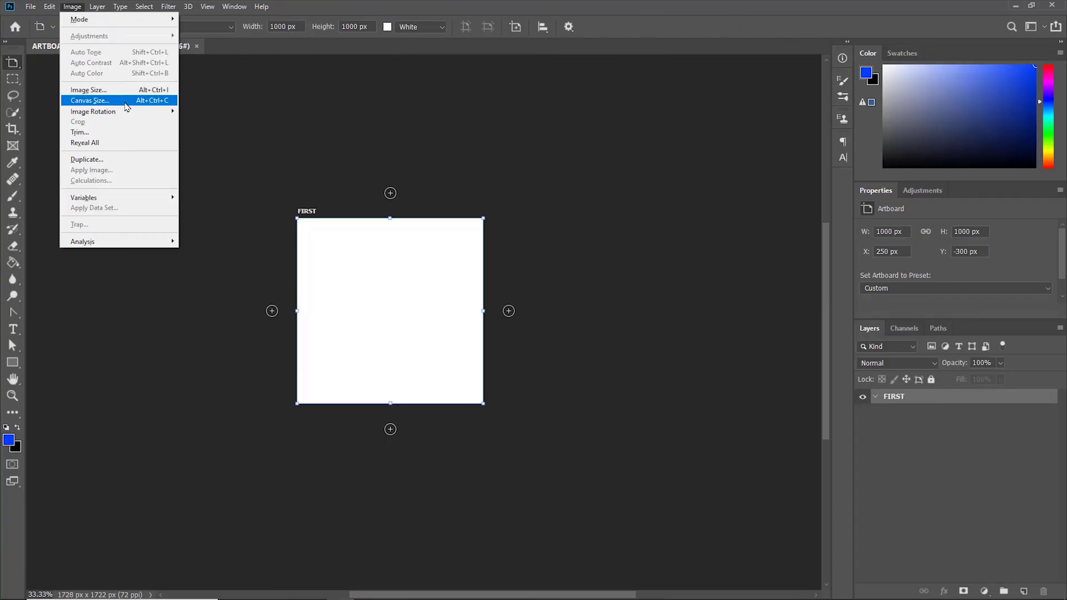
pyautogui.click(375, 305)
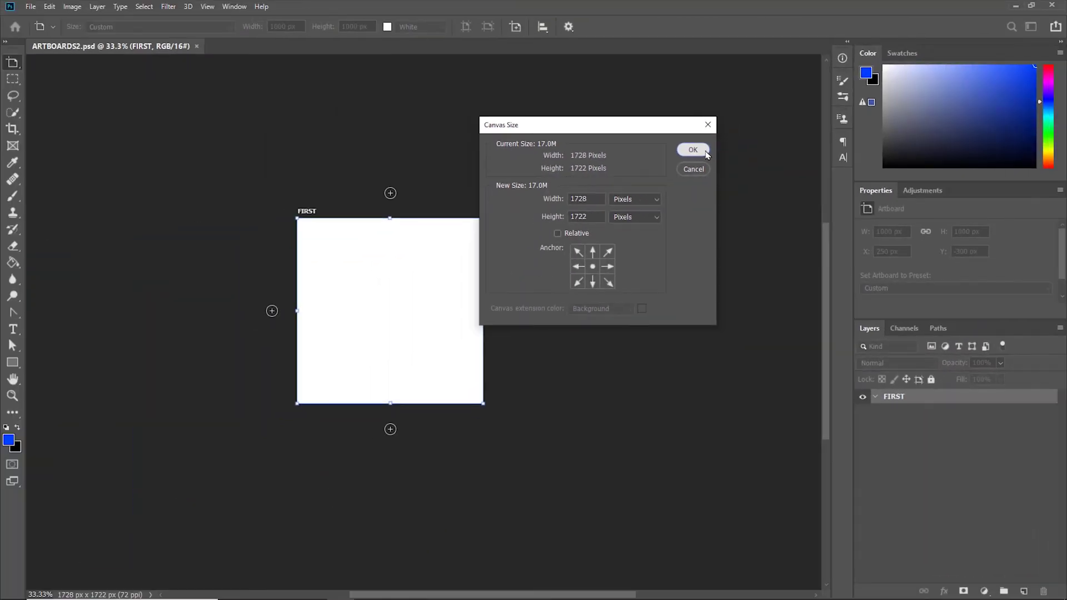
pyautogui.click(736, 144)
pyautogui.moveTo(306, 238); pyautogui.dragTo(309, 107)
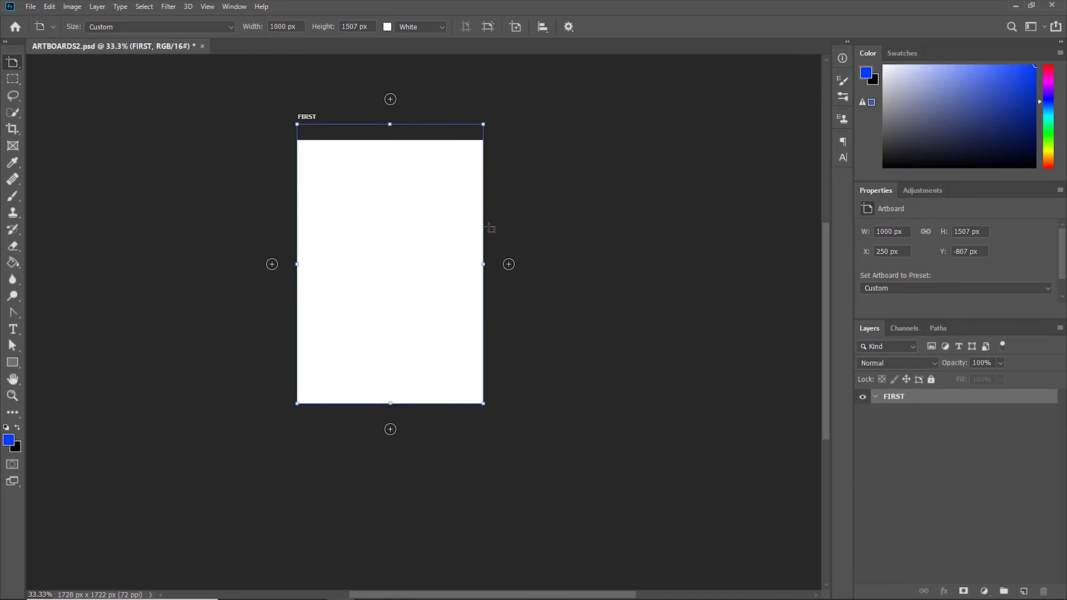
# Widen FIRST to the right and left and extend it downward to 2263 × 2062 px
pyautogui.moveTo(481, 264); pyautogui.dragTo(603, 274)
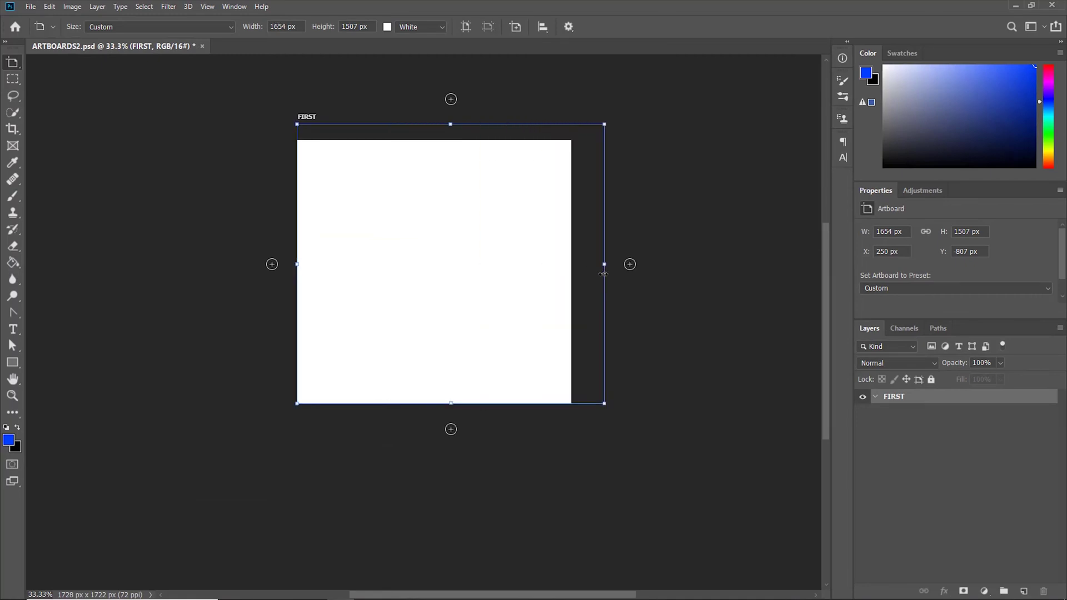
pyautogui.moveTo(297, 264); pyautogui.dragTo(184, 265)
pyautogui.moveTo(398, 408); pyautogui.dragTo(396, 507)
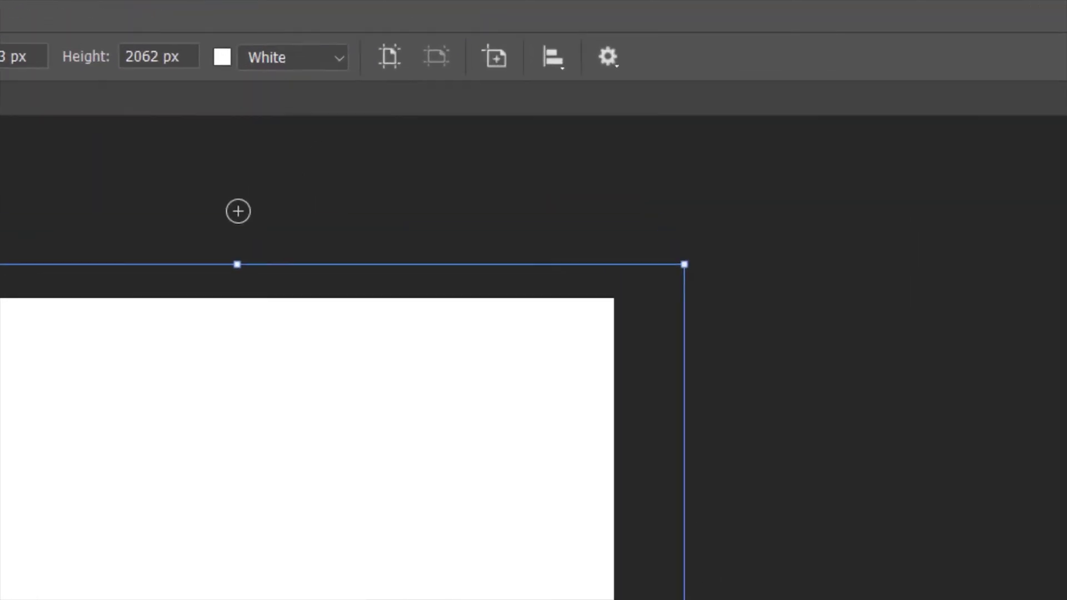
# Turn on Auto-size Canvas and drag FIRST's right, top, bottom and left edges outward
pyautogui.click(653, 98)
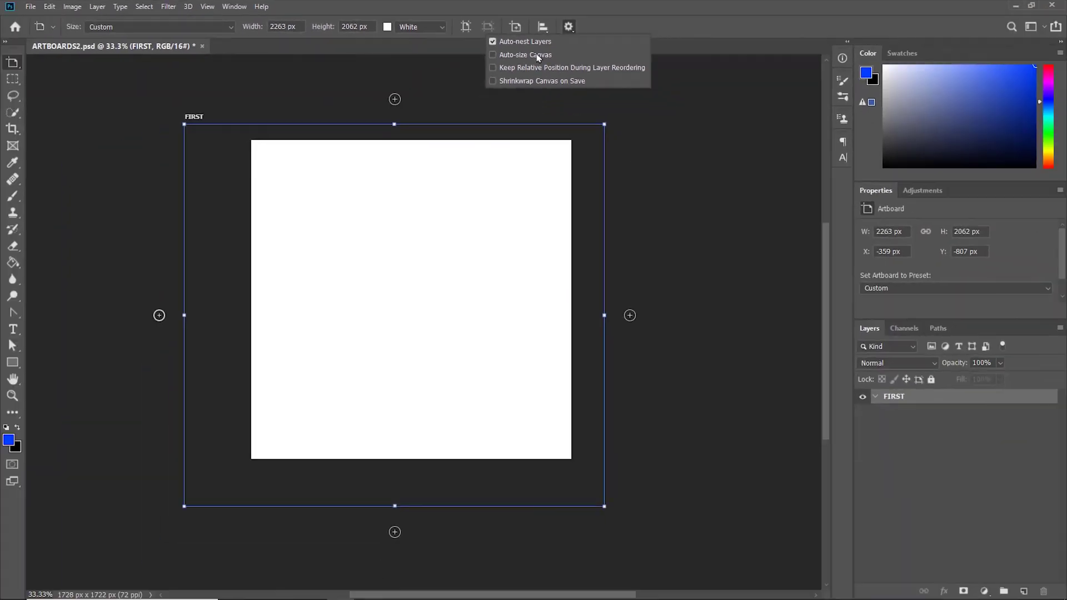
pyautogui.click(545, 166)
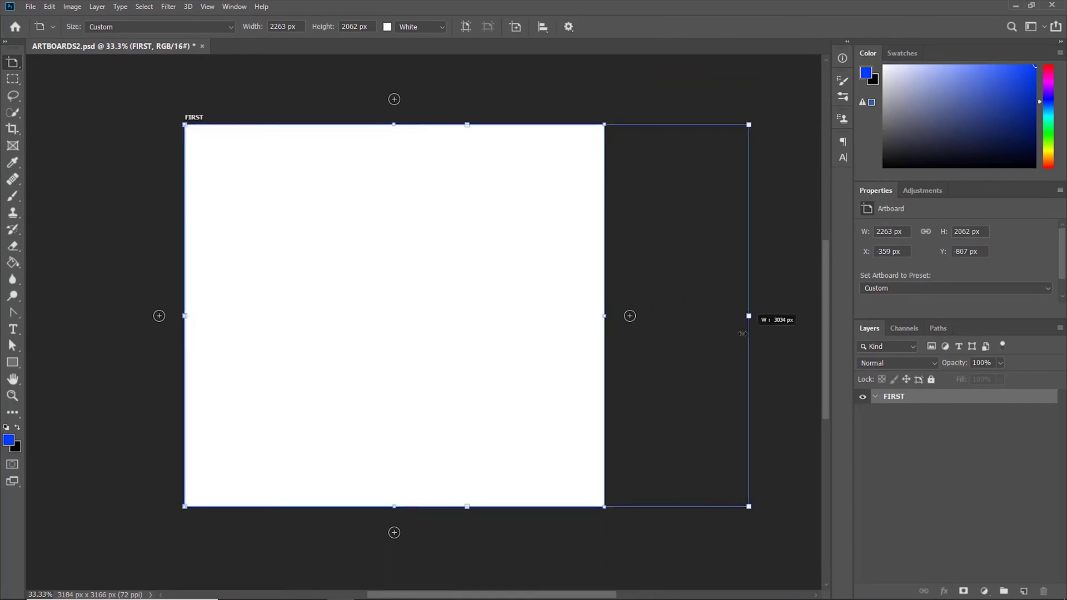
pyautogui.moveTo(743, 334); pyautogui.dragTo(746, 333)
pyautogui.moveTo(467, 124); pyautogui.dragTo(467, 61)
pyautogui.moveTo(467, 506); pyautogui.dragTo(467, 557)
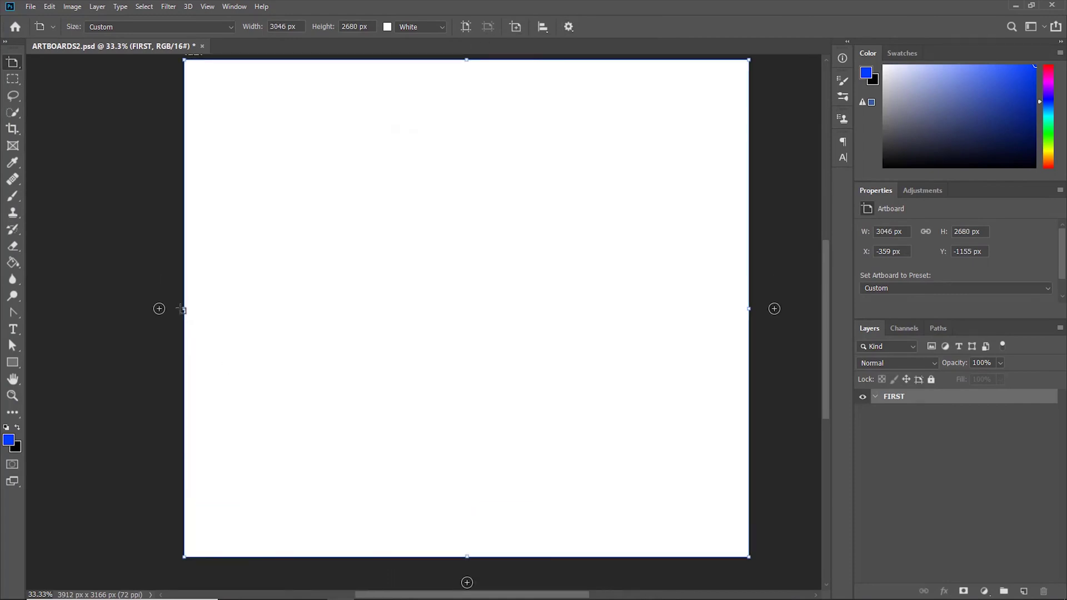
pyautogui.moveTo(183, 310); pyautogui.dragTo(106, 309)
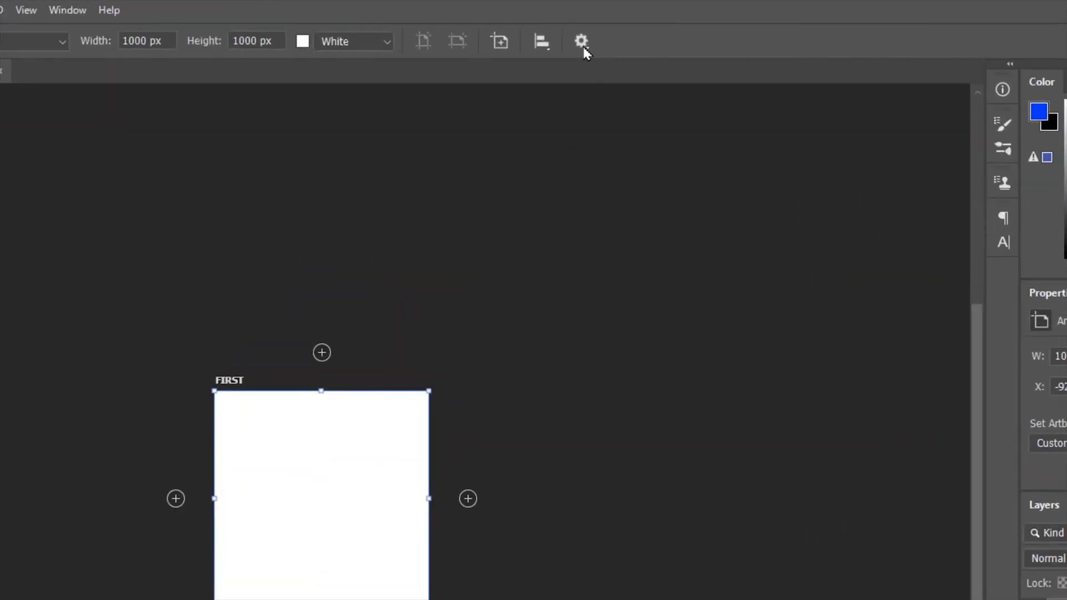
# Revisit the artboard options, then add a new artboard to the right of FIRST
pyautogui.click(582, 44)
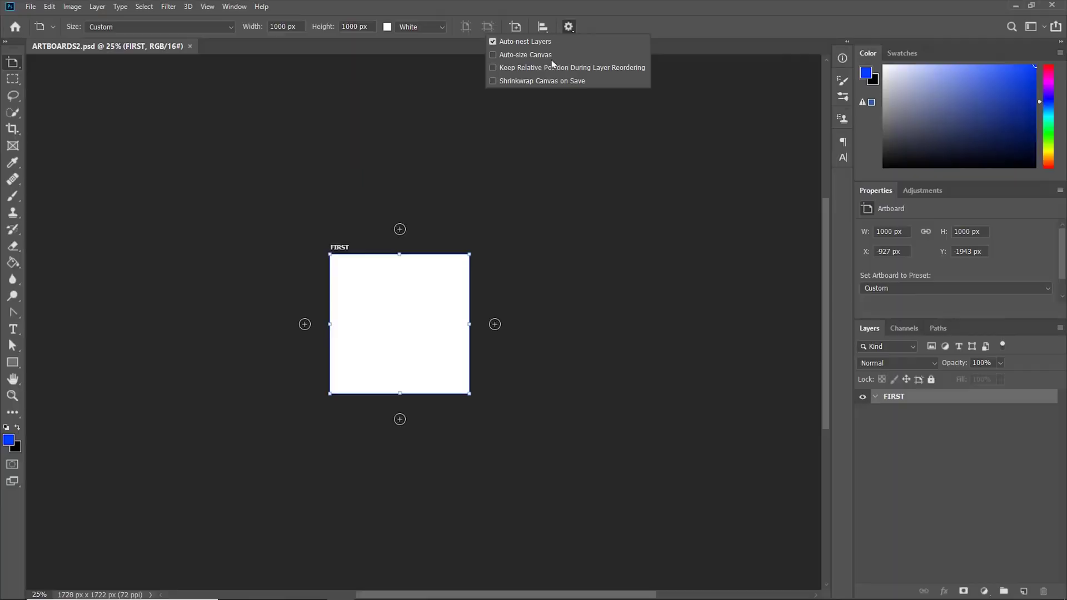
pyautogui.click(496, 328)
pyautogui.click(496, 328)
# Add new artboards above and below both FIRST and Artboard 1
pyautogui.click(251, 261)
pyautogui.click(247, 229)
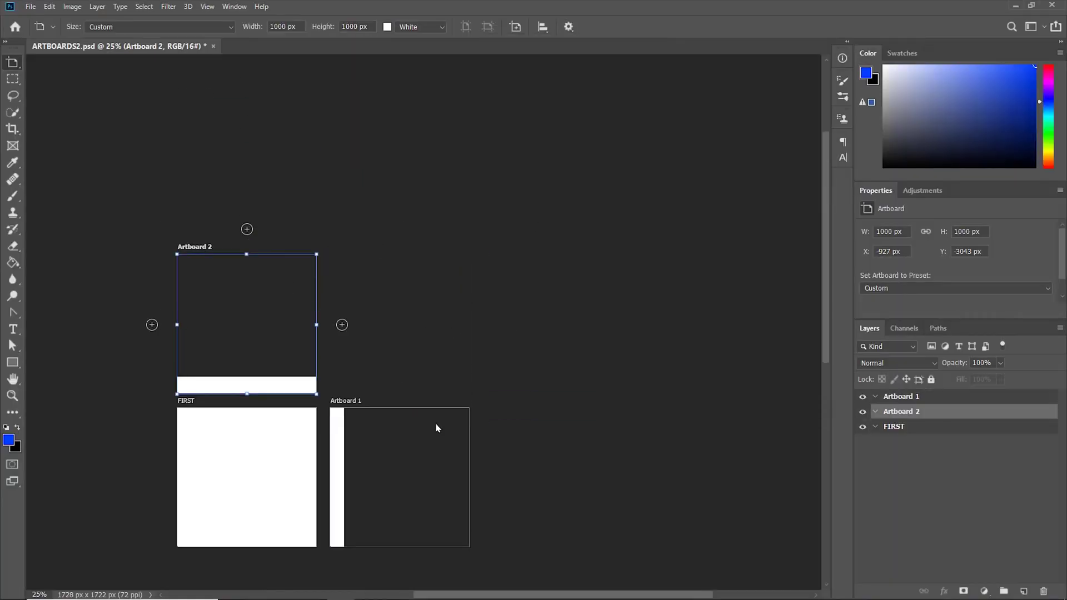
pyautogui.click(404, 410)
pyautogui.click(400, 382)
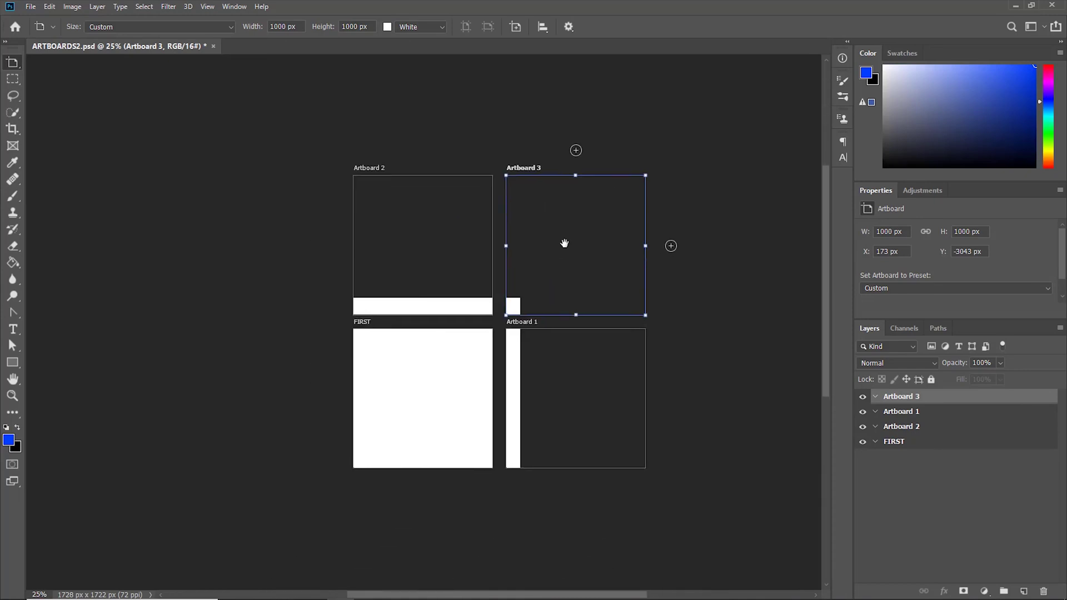
pyautogui.click(450, 417)
pyautogui.click(447, 445)
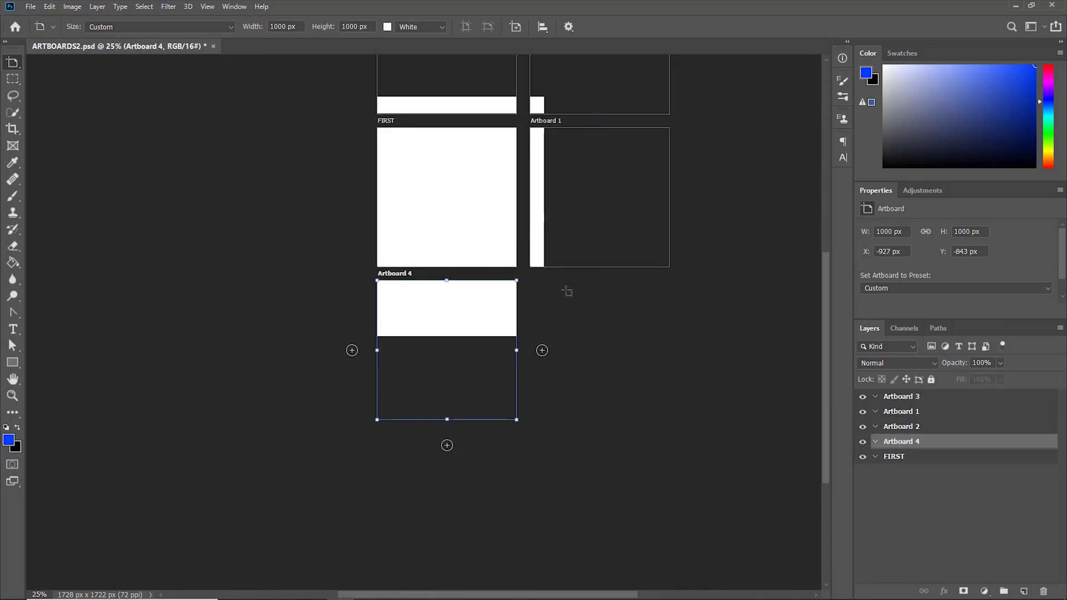
pyautogui.click(602, 265)
pyautogui.click(600, 292)
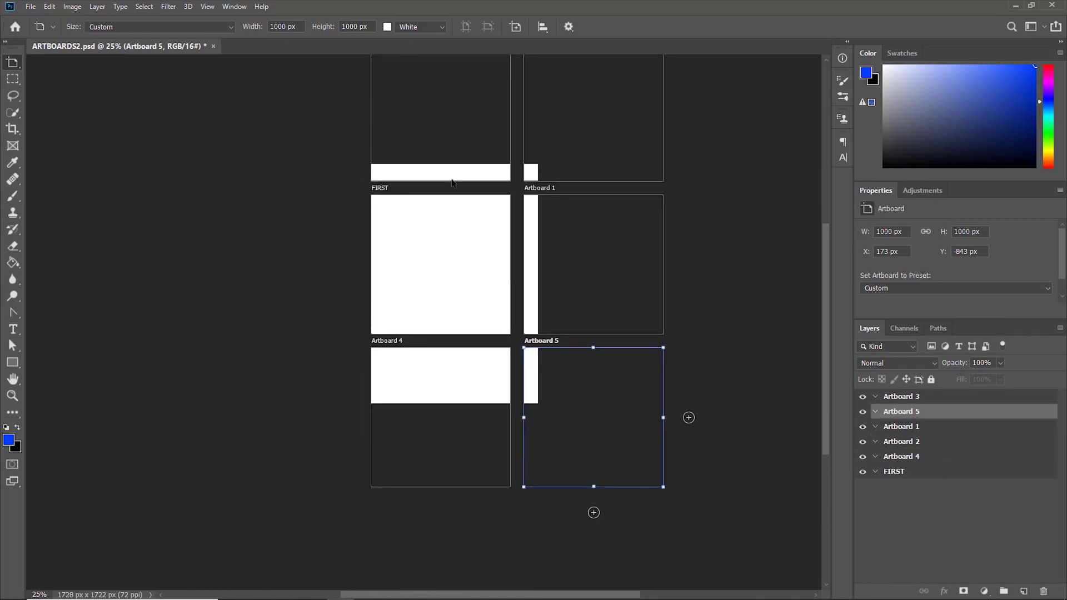
# Add artboards left of FIRST and Artboard 6, one above Artboard 6, and an Artboard 6 copy below
pyautogui.click(373, 249)
pyautogui.click(345, 264)
pyautogui.click(347, 265)
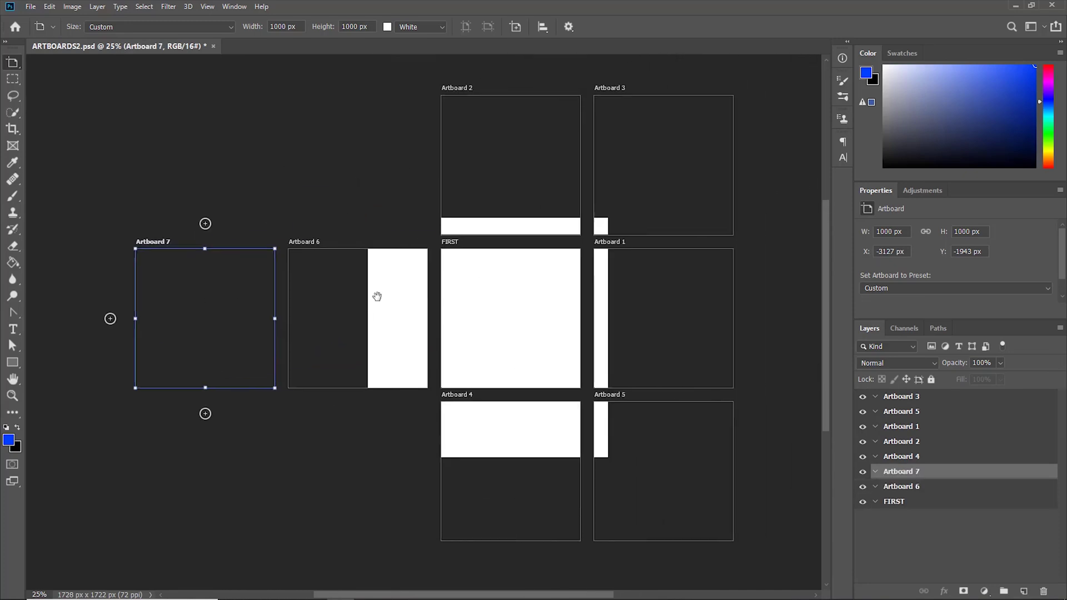
pyautogui.click(360, 251)
pyautogui.click(357, 223)
pyautogui.click(331, 371)
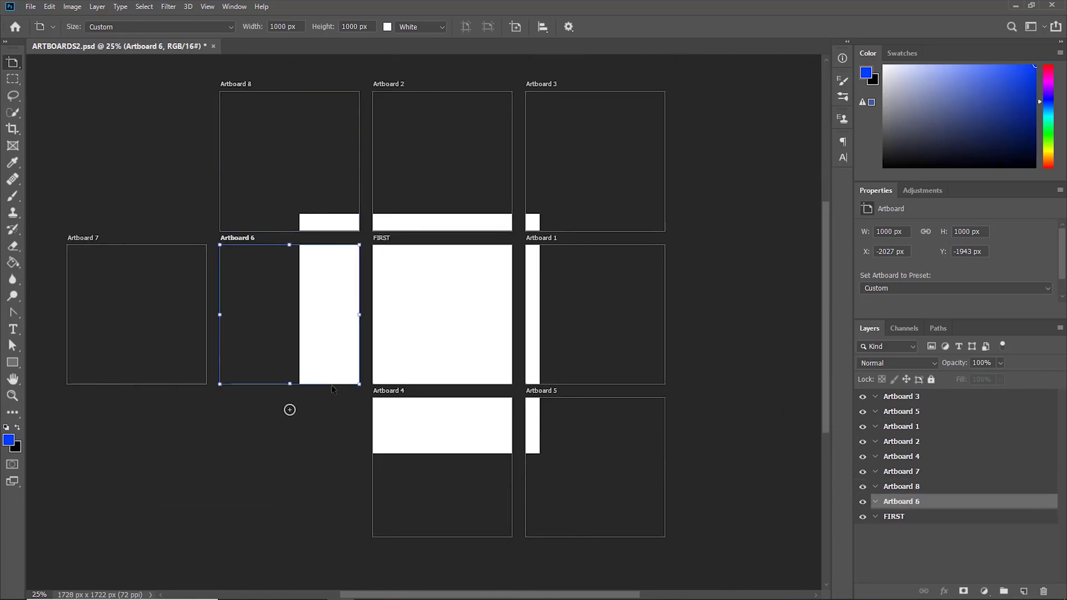
pyautogui.keyDown('alt'); pyautogui.click(290, 402); pyautogui.keyUp('alt')
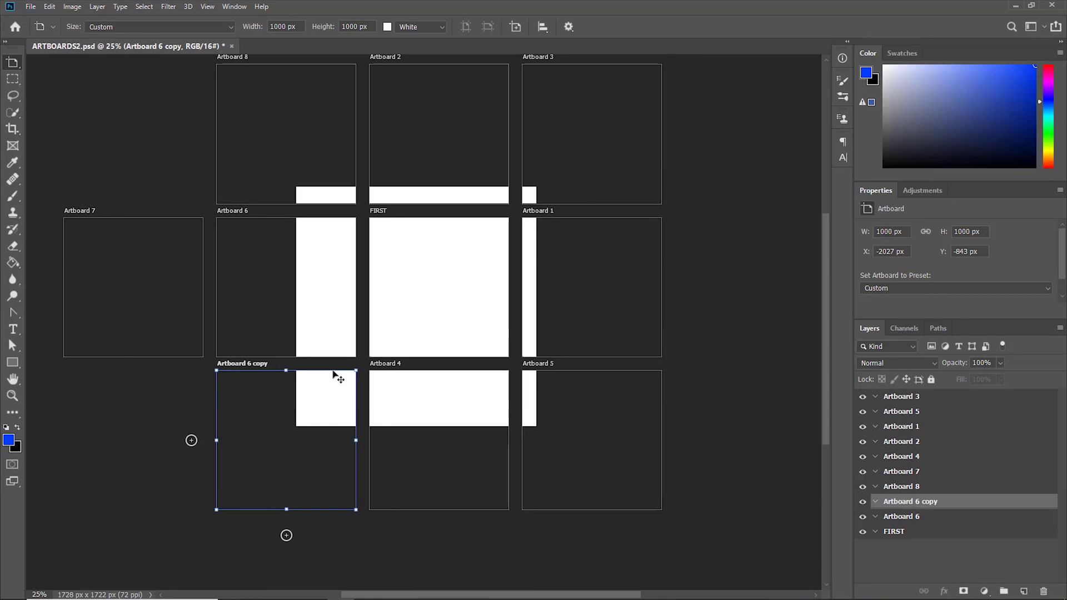
# Reposition Artboard 6 copy, Artboard 4, Artboard 7 and Artboard 1 into new spots
pyautogui.moveTo(338, 377); pyautogui.dragTo(384, 366)
pyautogui.moveTo(328, 295); pyautogui.dragTo(337, 294)
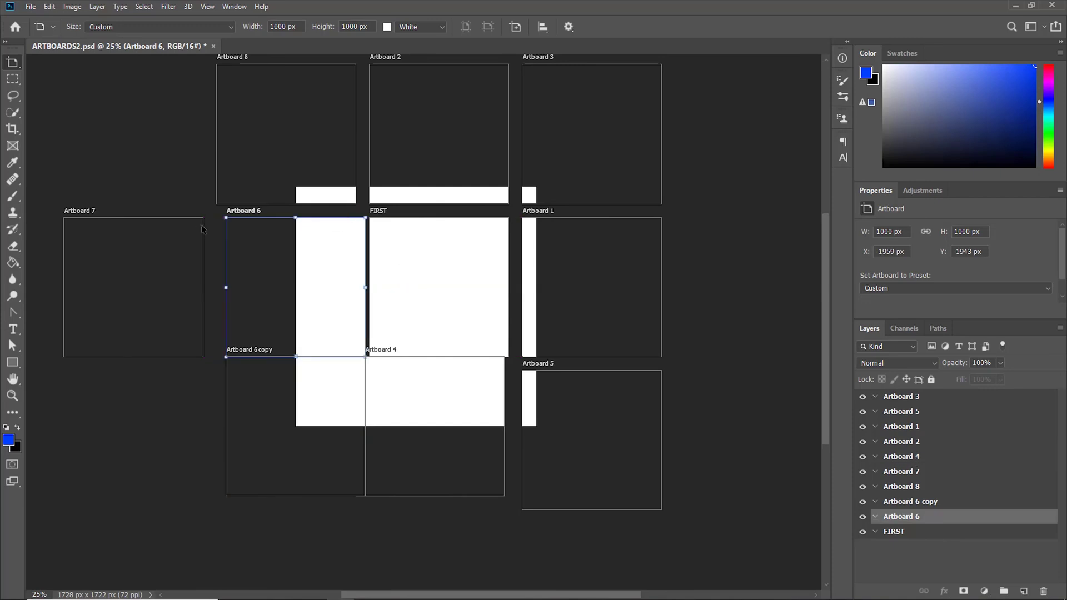
pyautogui.moveTo(202, 229); pyautogui.dragTo(157, 317)
pyautogui.moveTo(521, 294); pyautogui.dragTo(593, 293)
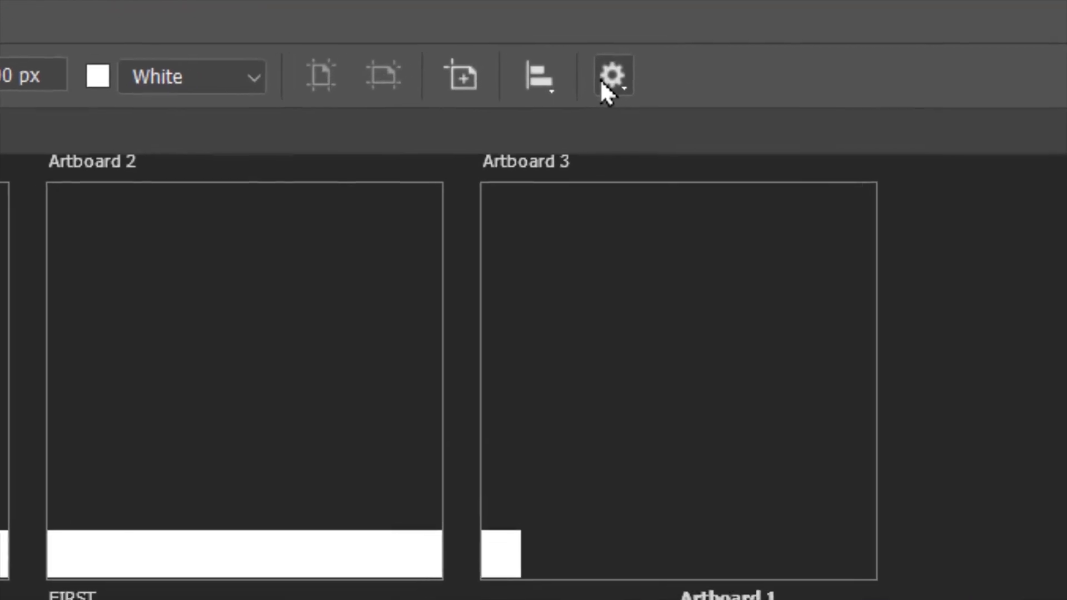
pyautogui.click(568, 27)
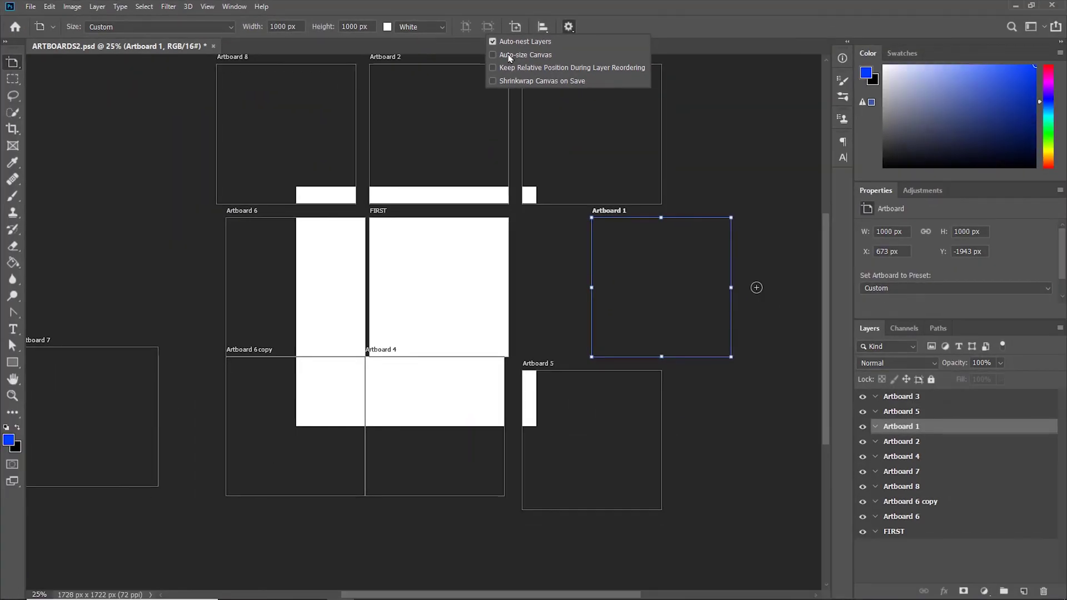
# Move Artboards 1 and 5 up and right, and drag Artboard 4 out from under FIRST
pyautogui.moveTo(609, 210); pyautogui.dragTo(732, 122)
pyautogui.moveTo(615, 374); pyautogui.dragTo(654, 260)
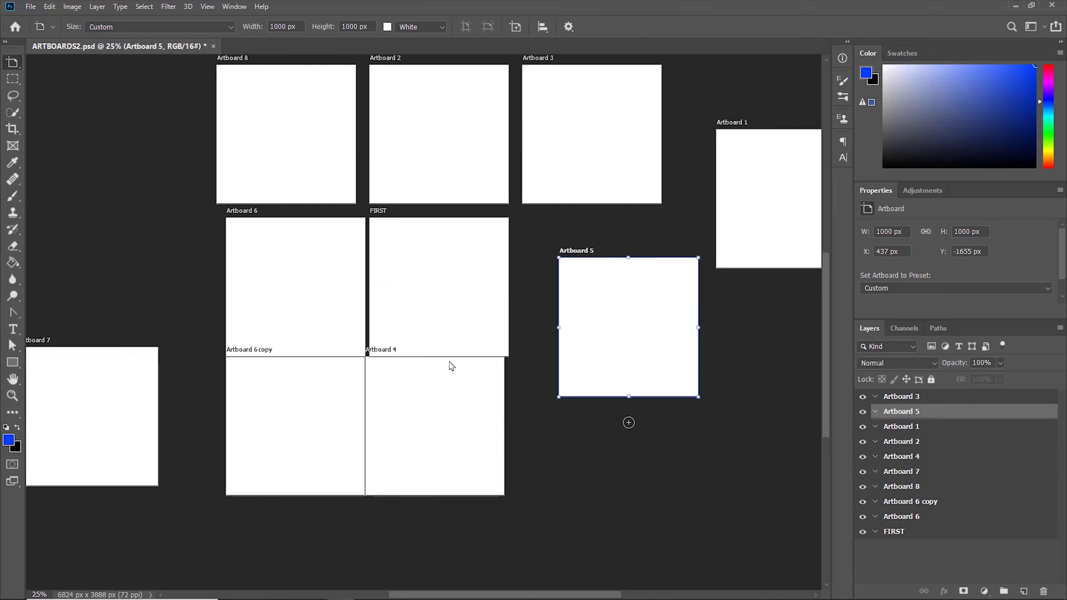
pyautogui.moveTo(452, 366); pyautogui.dragTo(472, 411)
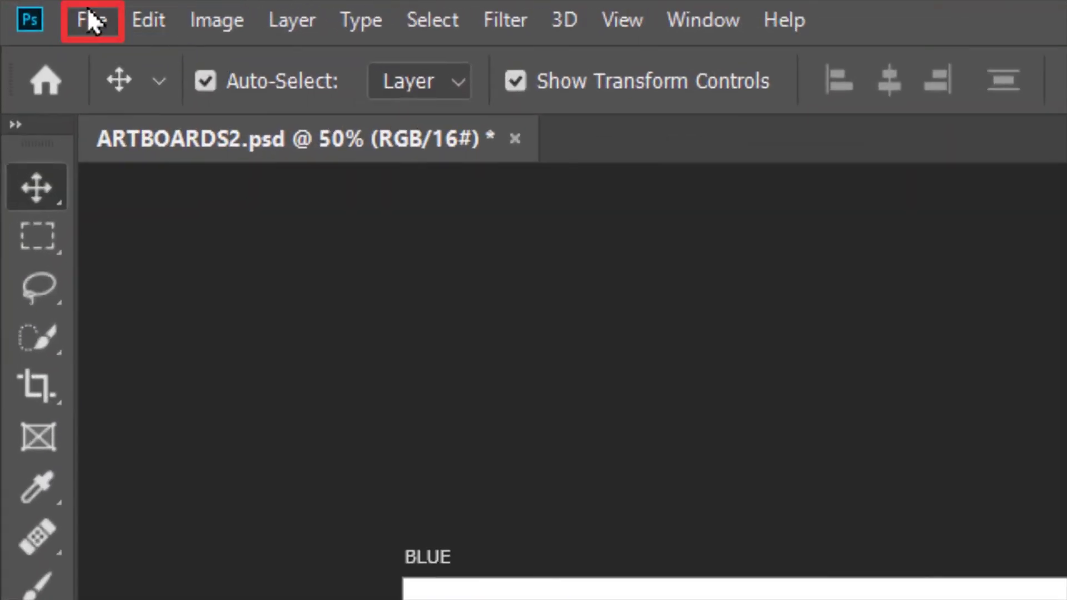
# Open Export As for both artboards and preview BLUE and RED as 1000 x 1000 PNGs
pyautogui.click(30, 6)
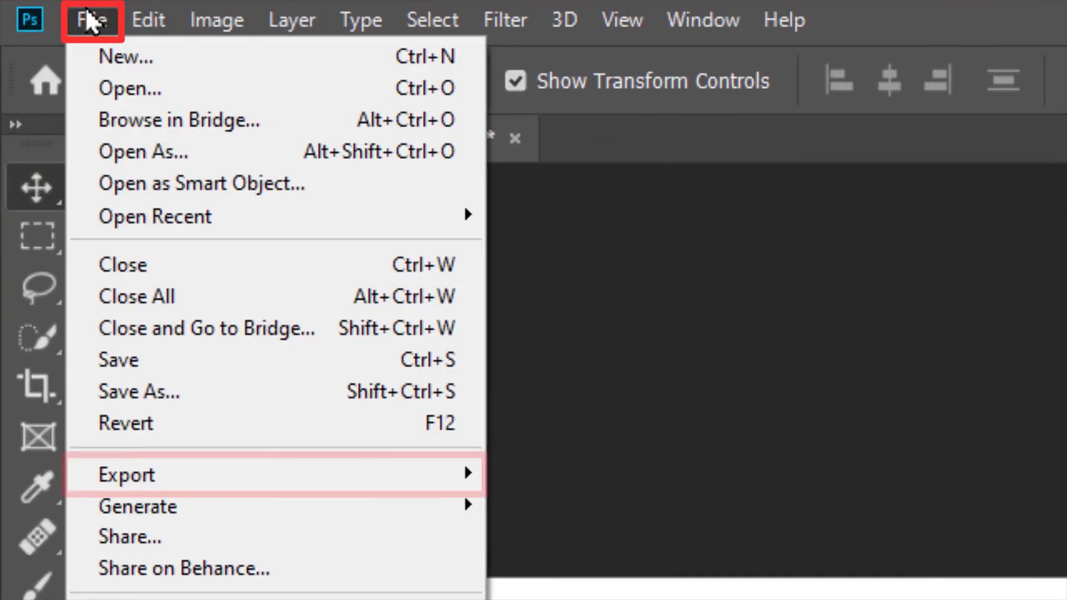
pyautogui.moveTo(272, 465)
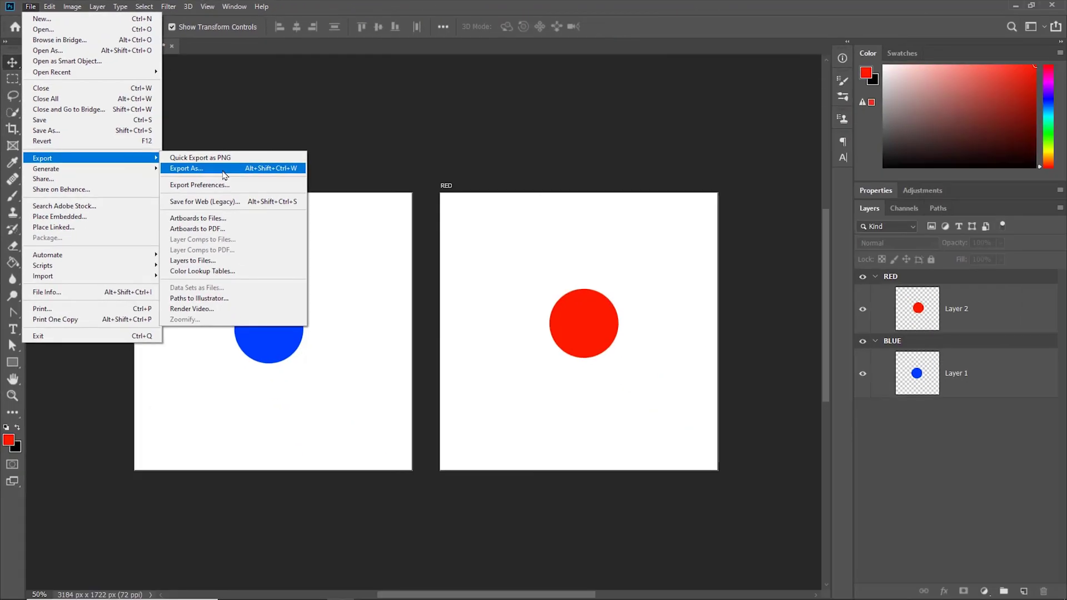
pyautogui.click(669, 514)
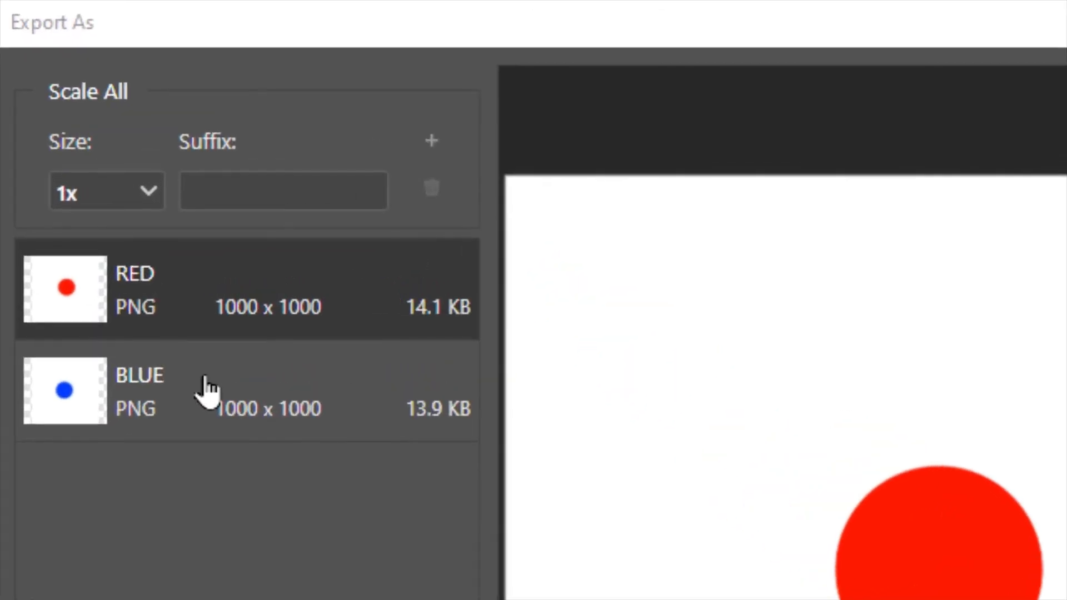
pyautogui.click(246, 383)
pyautogui.click(254, 333)
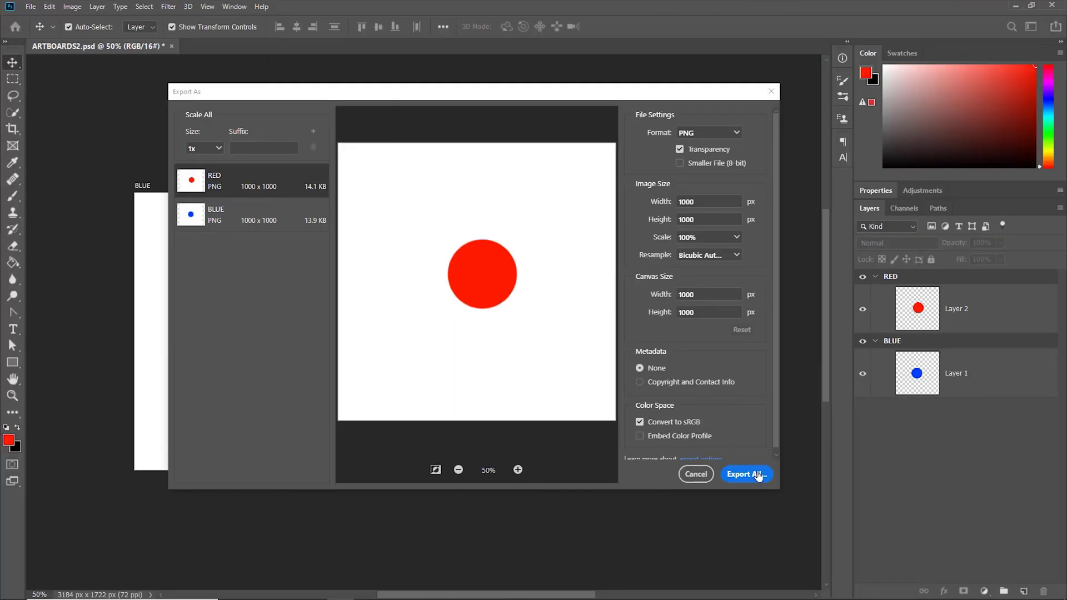
# Export all artboards as PNGs into the EXPORT folder under MAIN
pyautogui.click(758, 476)
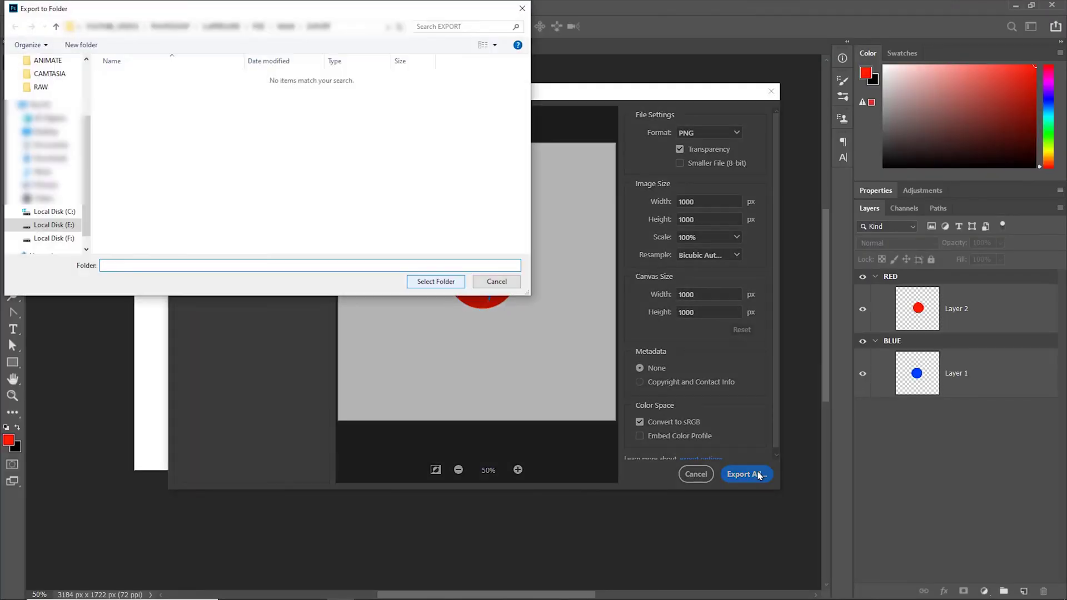
pyautogui.click(337, 28)
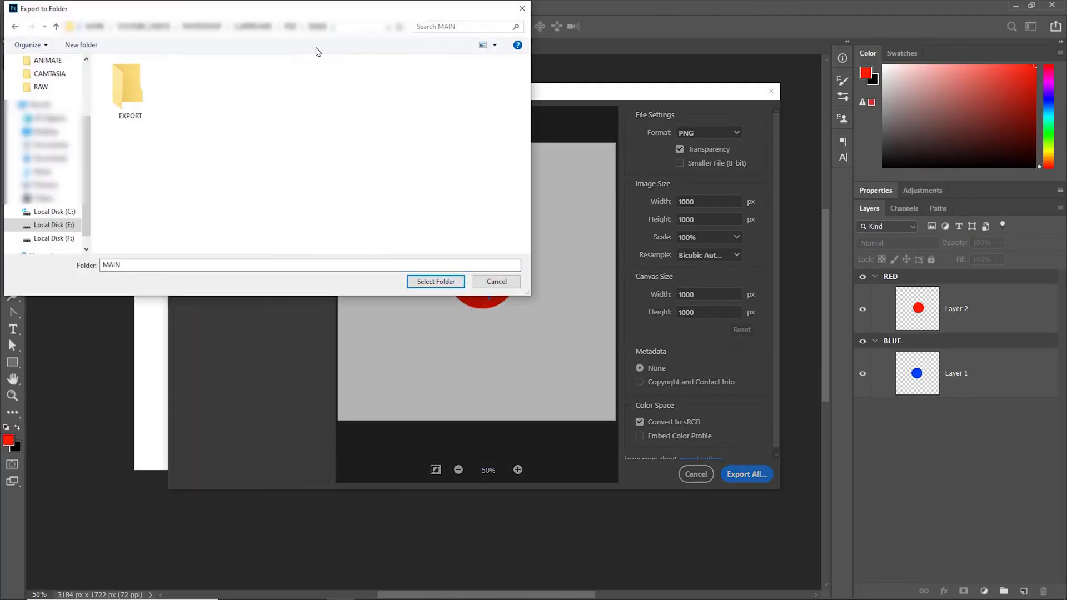
pyautogui.doubleClick(129, 106)
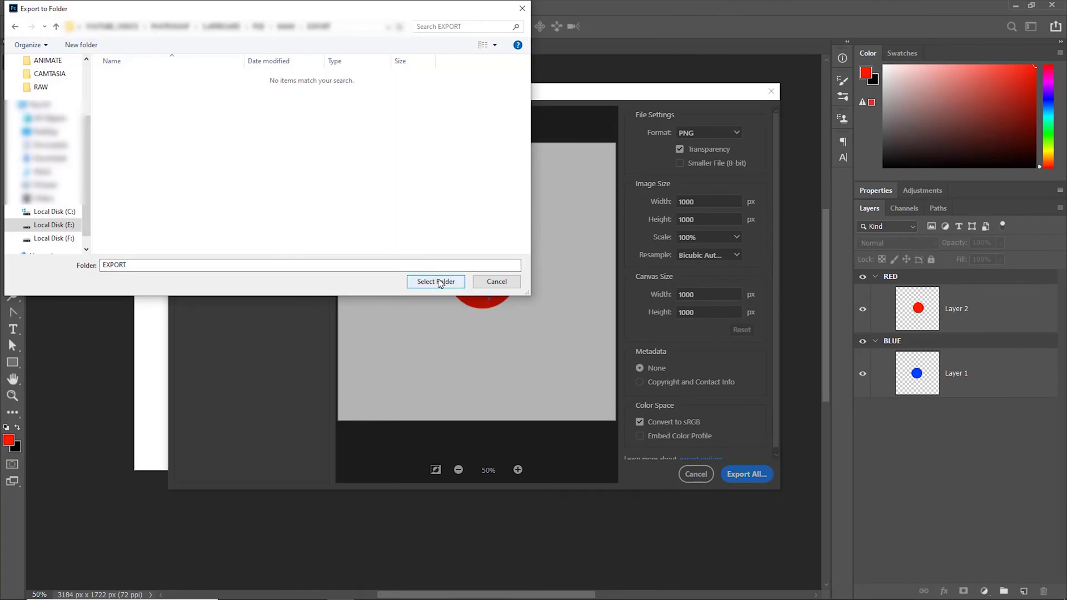
pyautogui.click(433, 279)
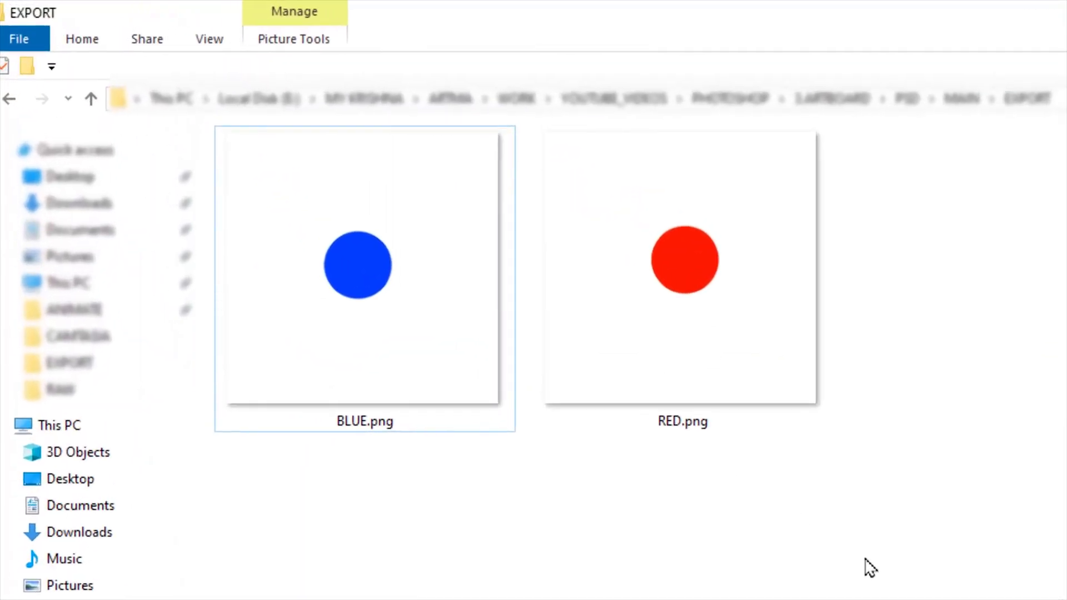
# Open BLUE.png and RED.png from the EXPORT folder to check them
pyautogui.click(438, 367)
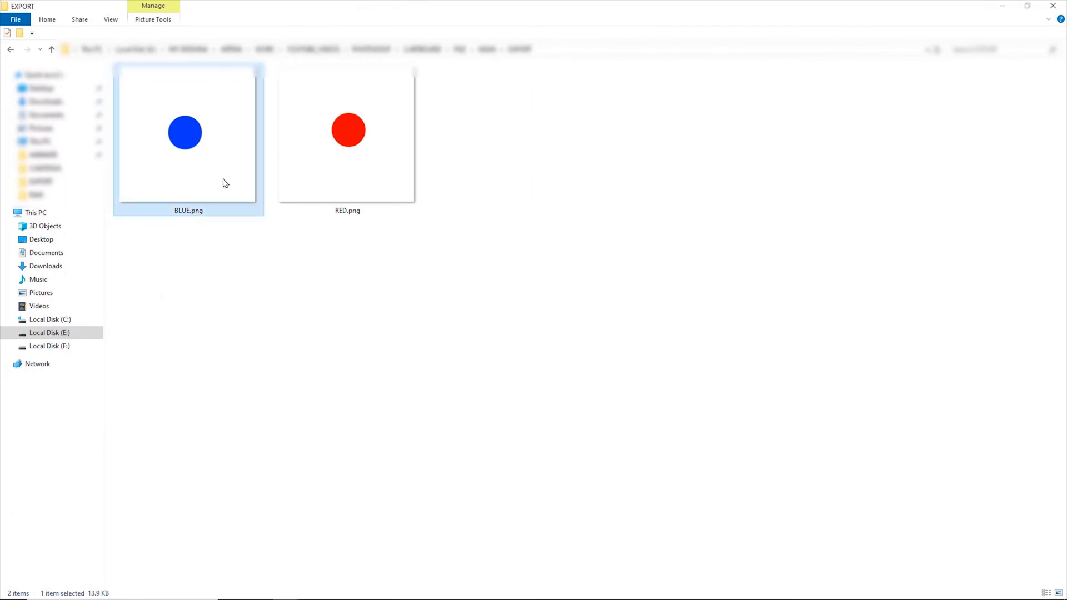
pyautogui.doubleClick(225, 184)
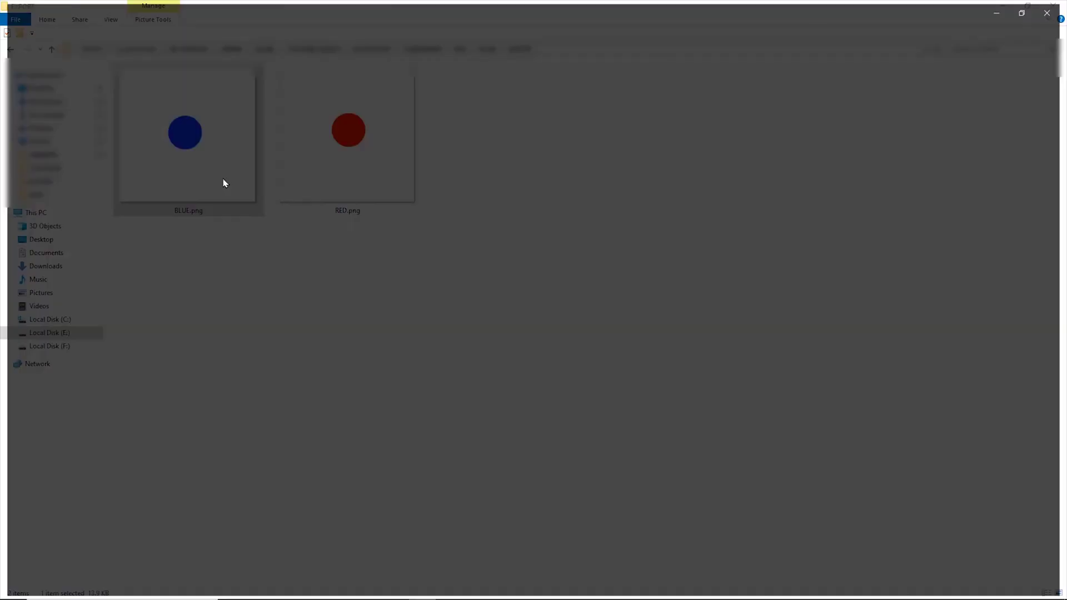
pyautogui.click(1050, 8)
pyautogui.doubleClick(385, 103)
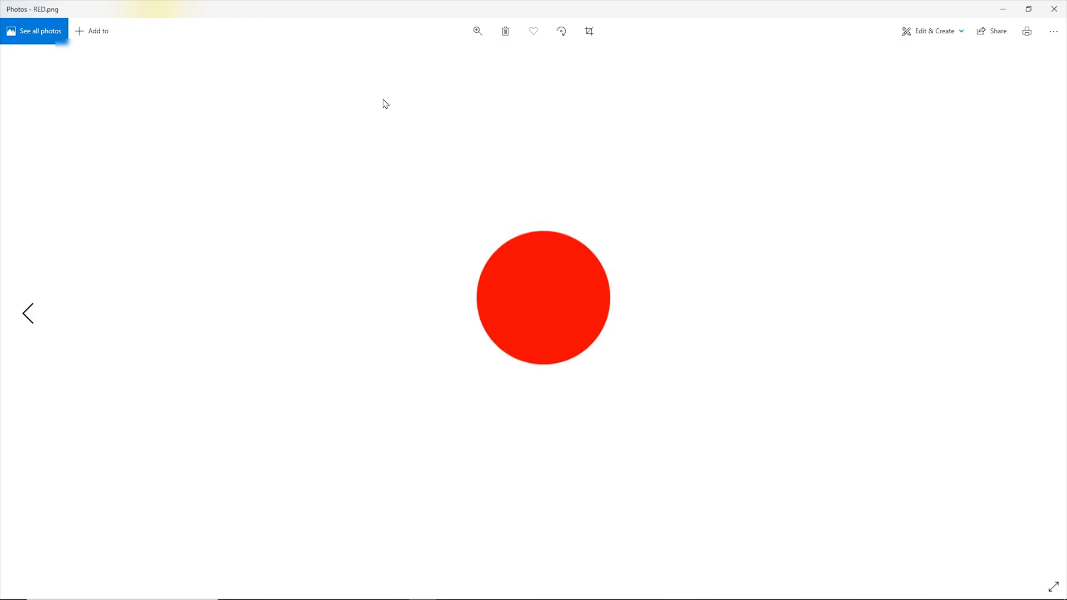
pyautogui.click(1049, 8)
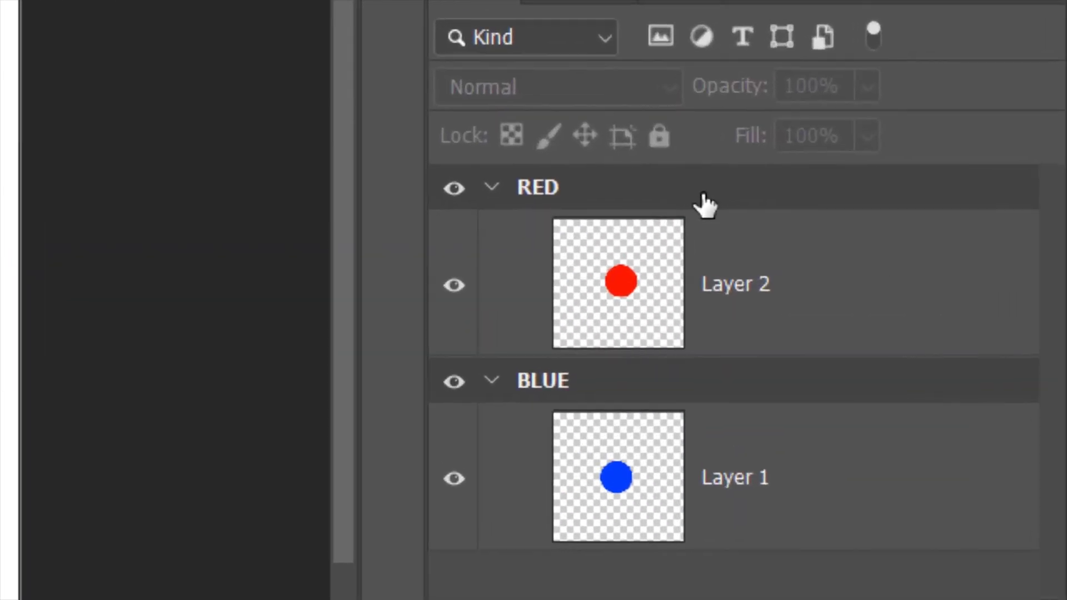
# Export only the RED artboard as 2.png into the EXPORT folder
pyautogui.rightClick(945, 281)
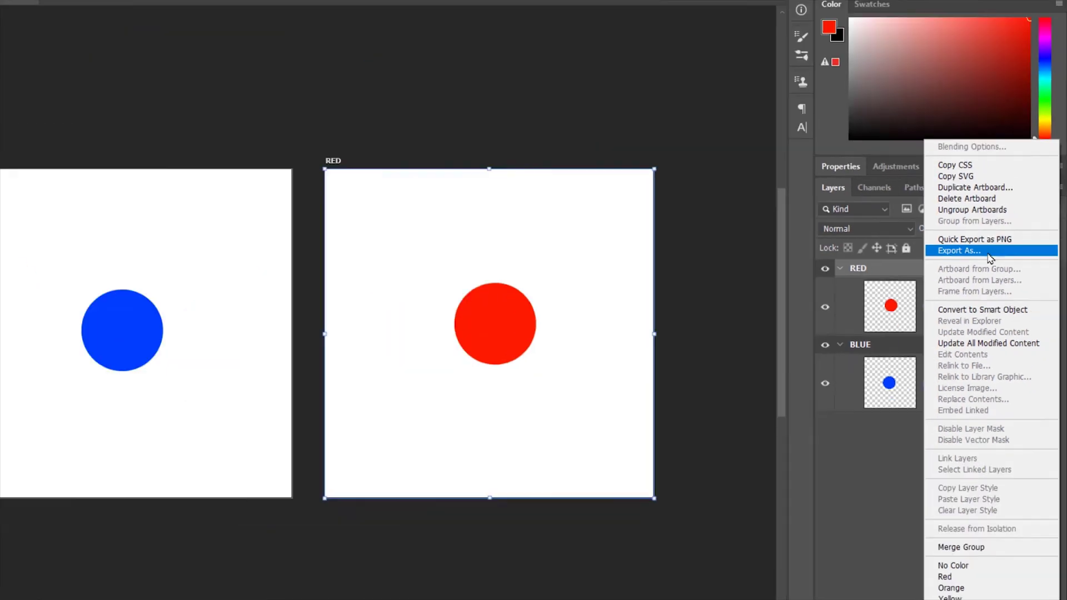
pyautogui.click(868, 156)
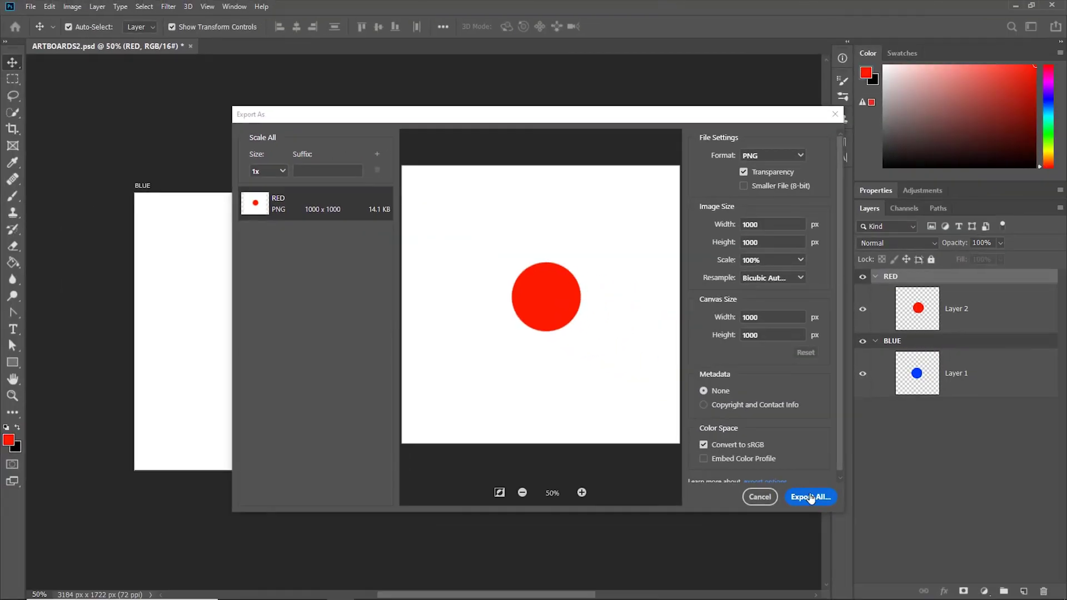
pyautogui.click(811, 497)
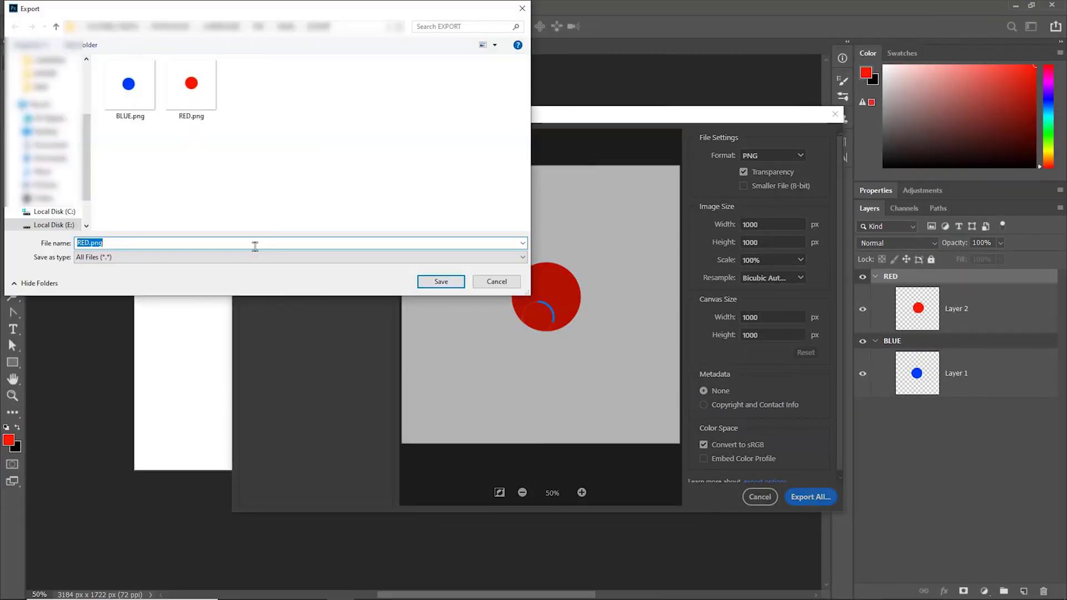
pyautogui.click(255, 246)
pyautogui.click(441, 281)
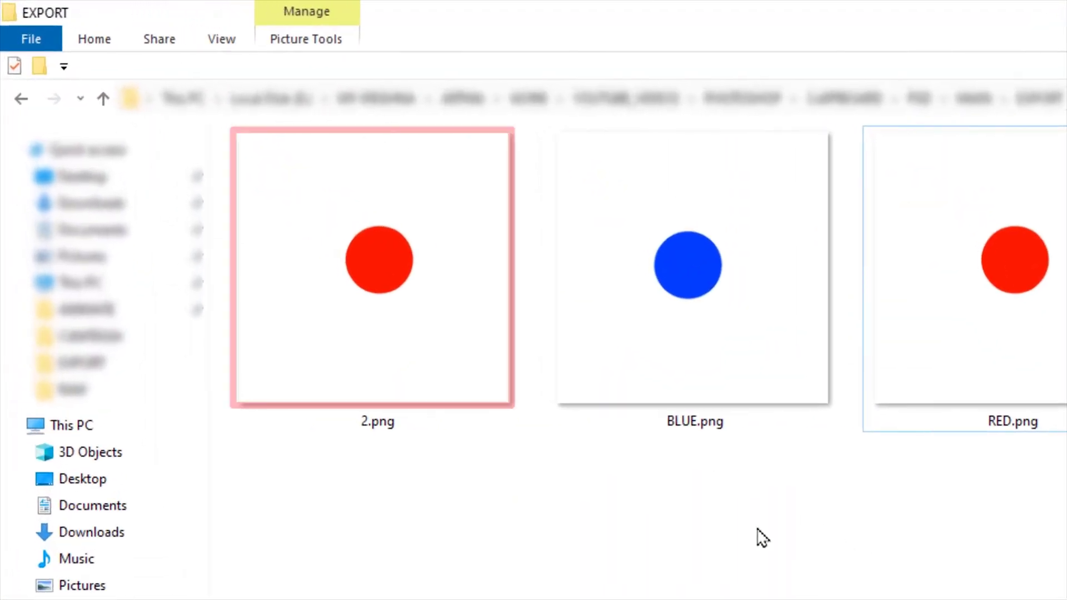
# Select 2.png in the EXPORT folder next to BLUE.png and RED.png
pyautogui.click(470, 418)
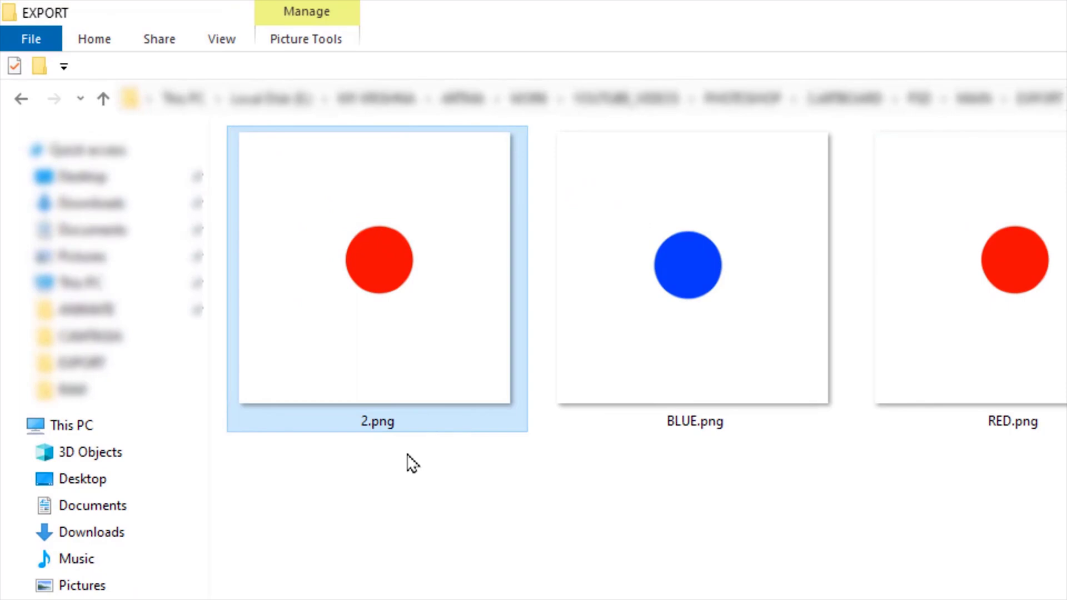